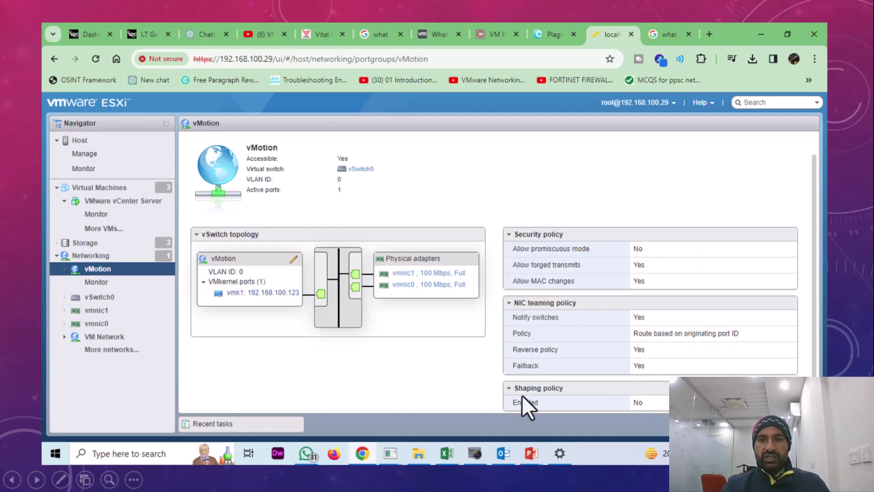
Advance the presentation past the NIC Teaming slide to its end and exit the slide show
key("Page_Down")
key("Page_Up")
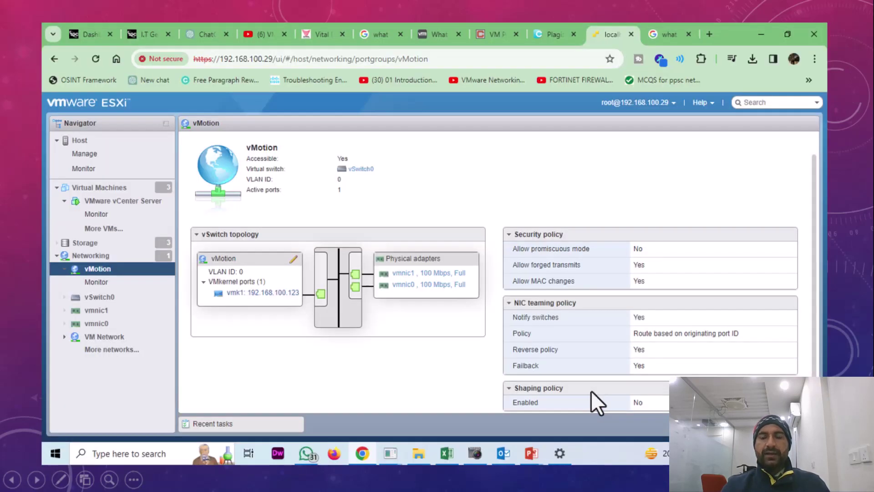
left_click(641, 355)
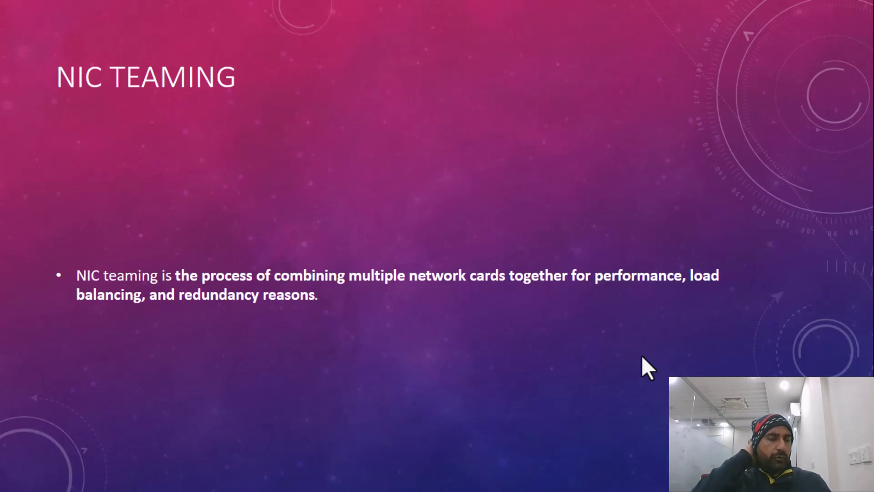
key("Right")
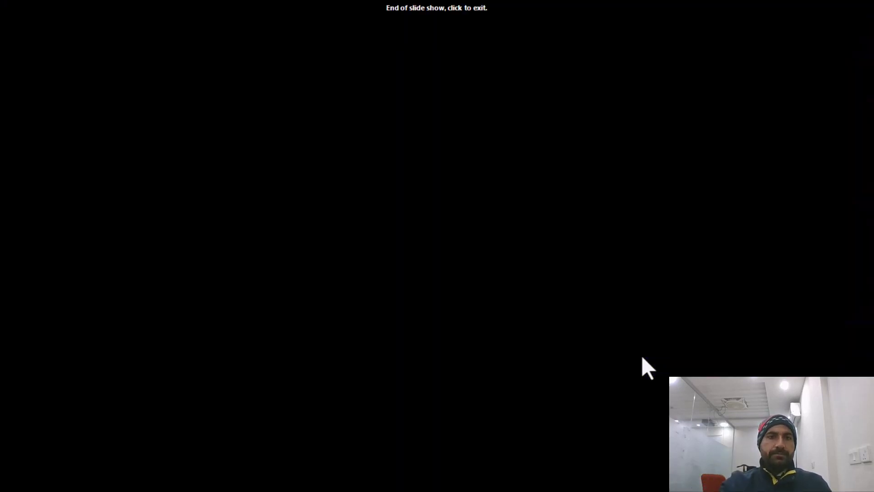
key("Left")
key("Escape")
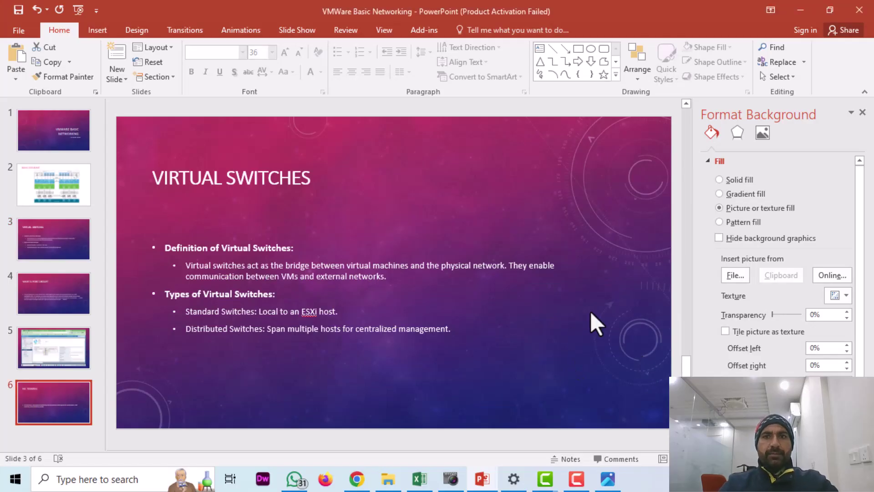
Switch to Chrome and log in to the ESXi host client as root with the account password
left_click(357, 479)
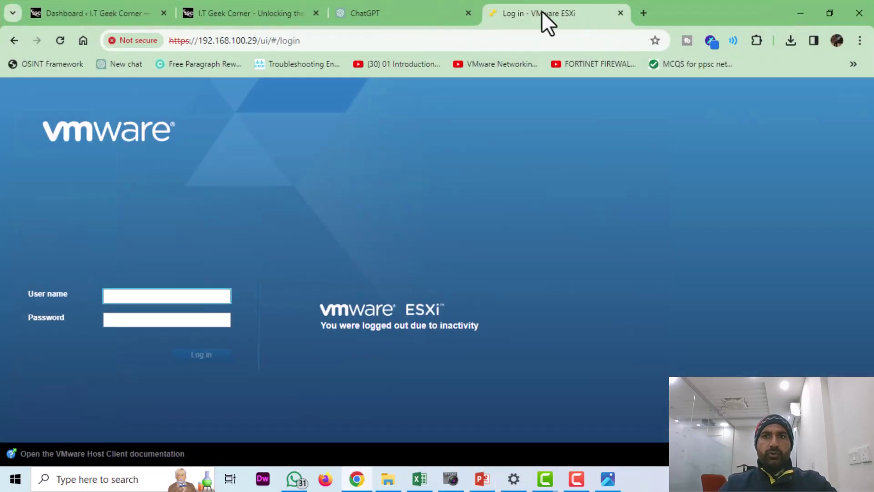
left_click(132, 296)
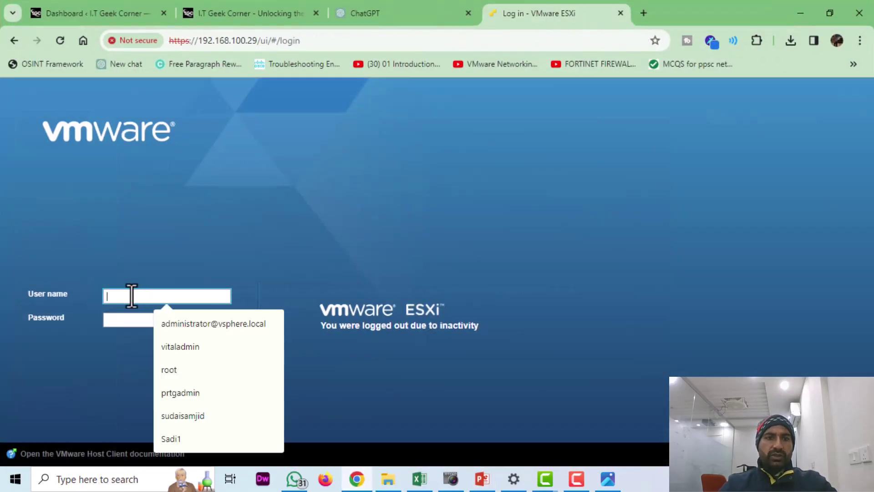
left_click(185, 366)
left_click(128, 323)
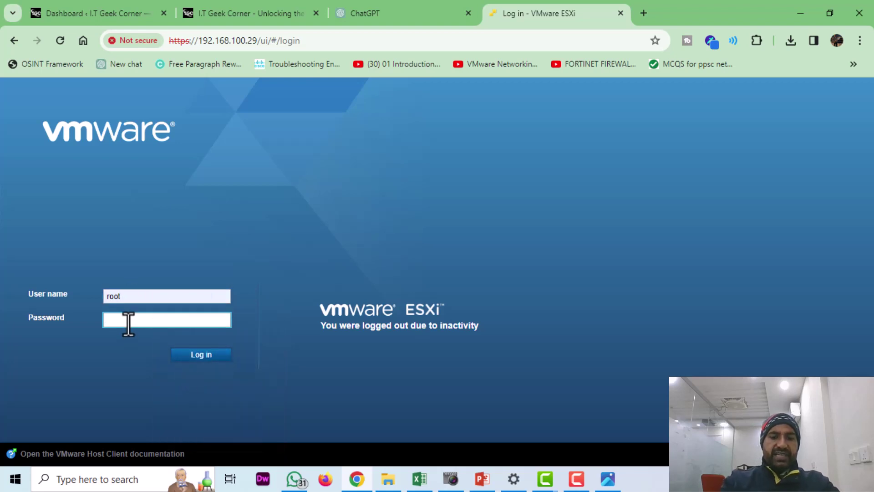
type("•••••••")
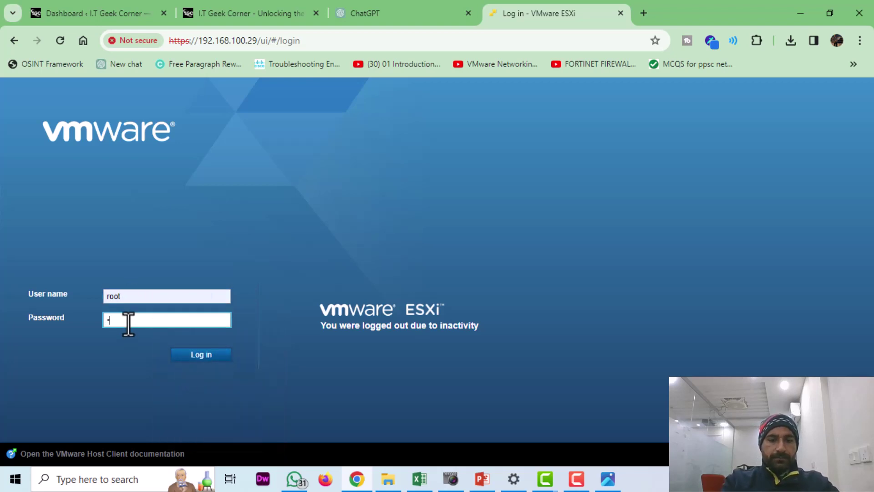
type("••••••")
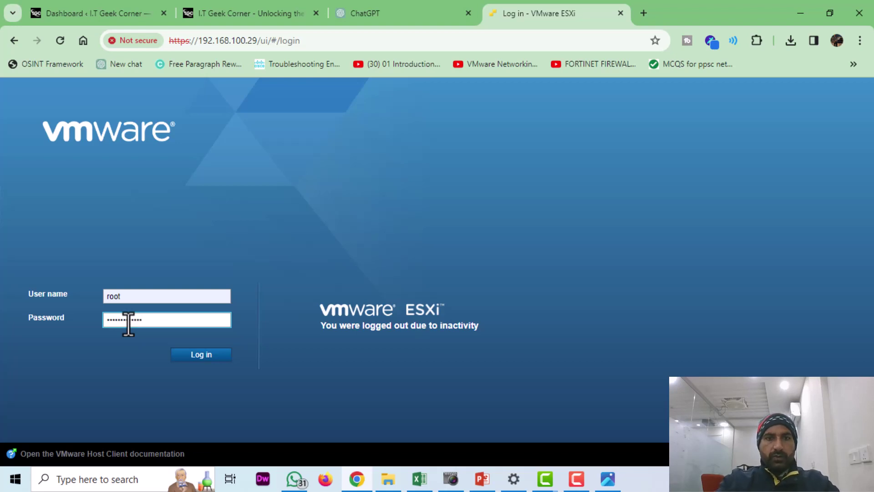
key("Return")
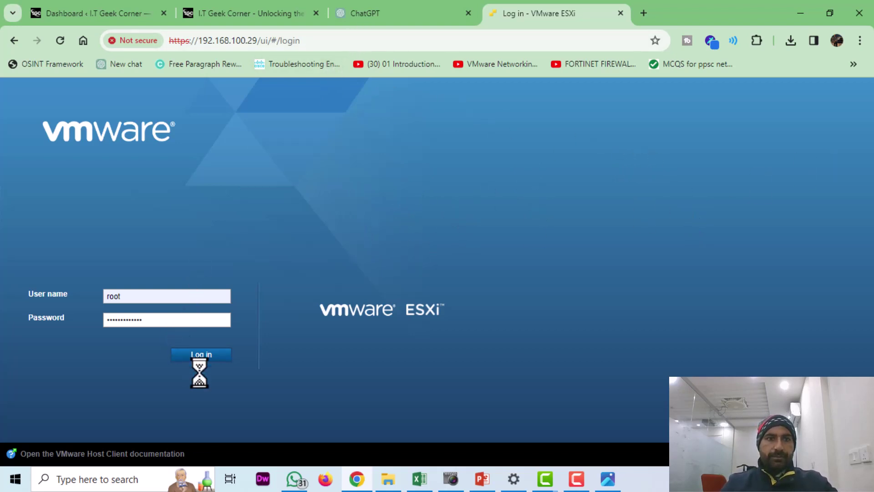
Reload the ESXi host client address to bring up the host page
left_click(344, 45)
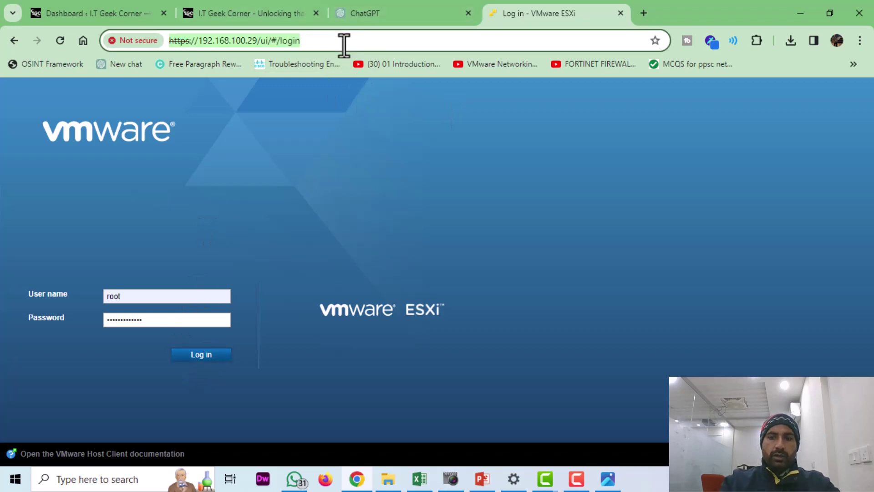
key("Return")
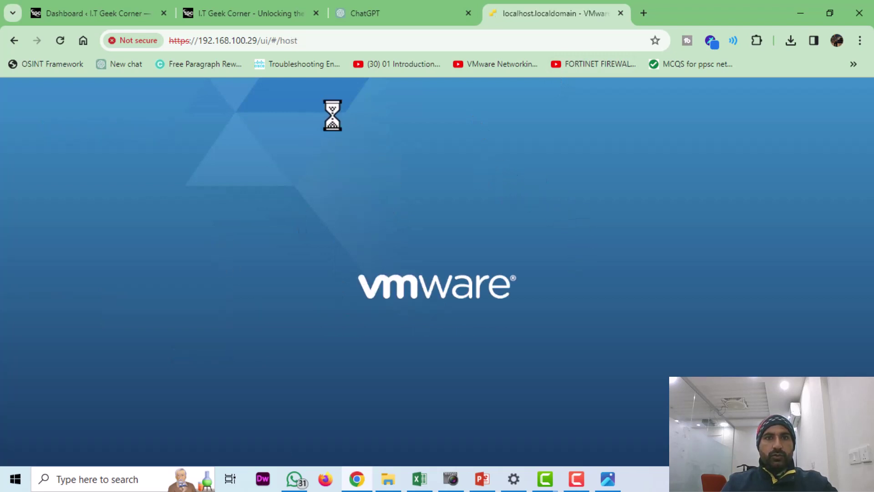
left_click(429, 44)
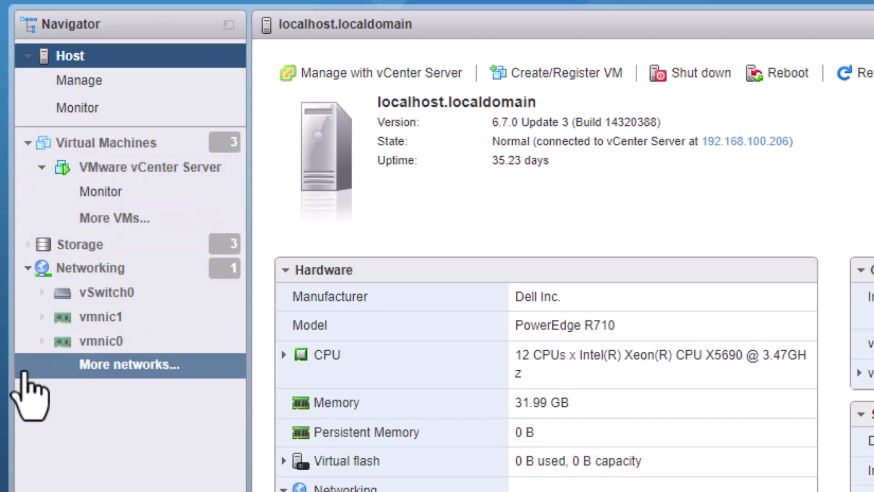
Open vSwitch0 under the host's networking and review its switch details, NIC teaming policy and security policy
left_click(86, 270)
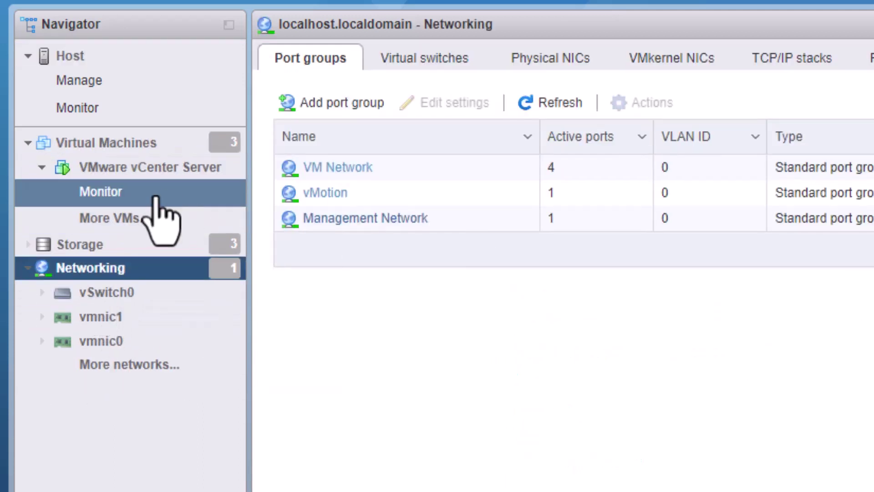
left_click(86, 294)
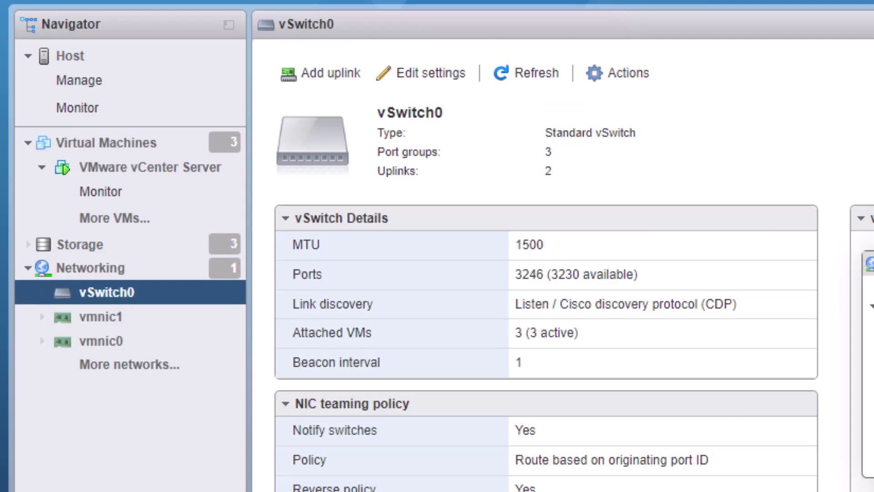
scroll(546, 273, "down", 3)
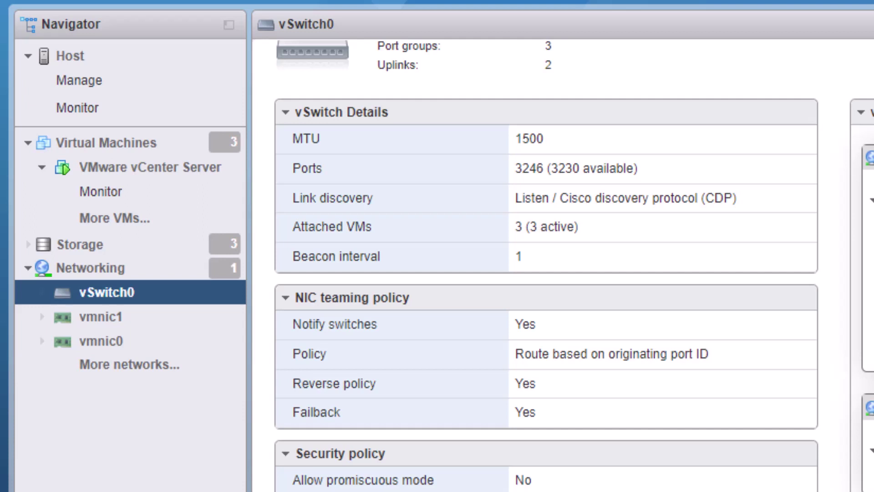
scroll(546, 264, "down", 3)
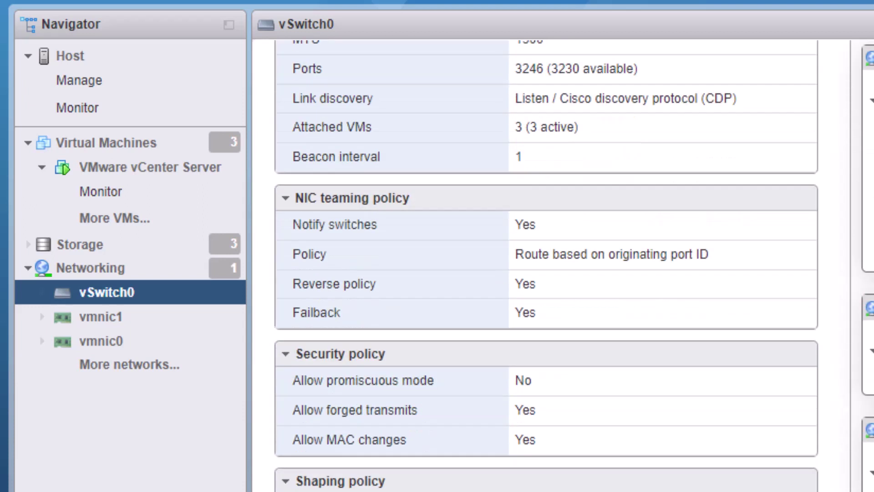
scroll(546, 264, "up", 3)
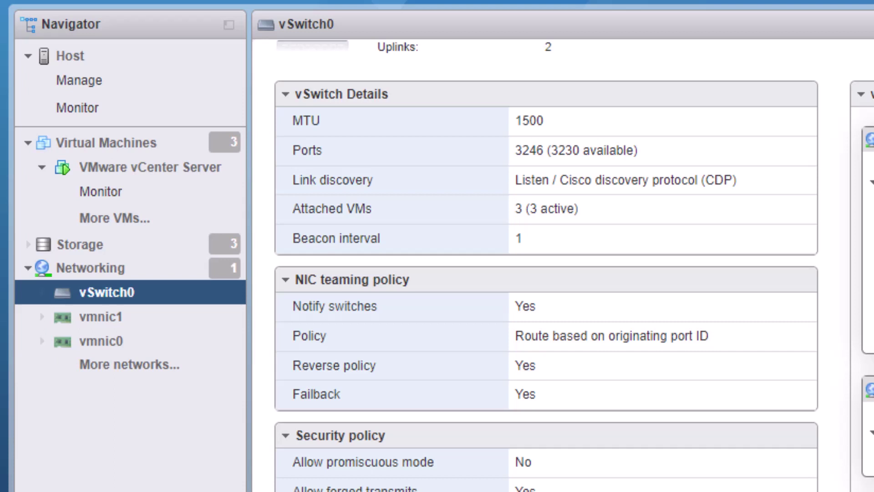
scroll(546, 264, "down", 2)
scroll(546, 264, "up", 2)
Go back to the networking overview, reopen vSwitch0 and highlight its Standard vSwitch type
left_click(135, 270)
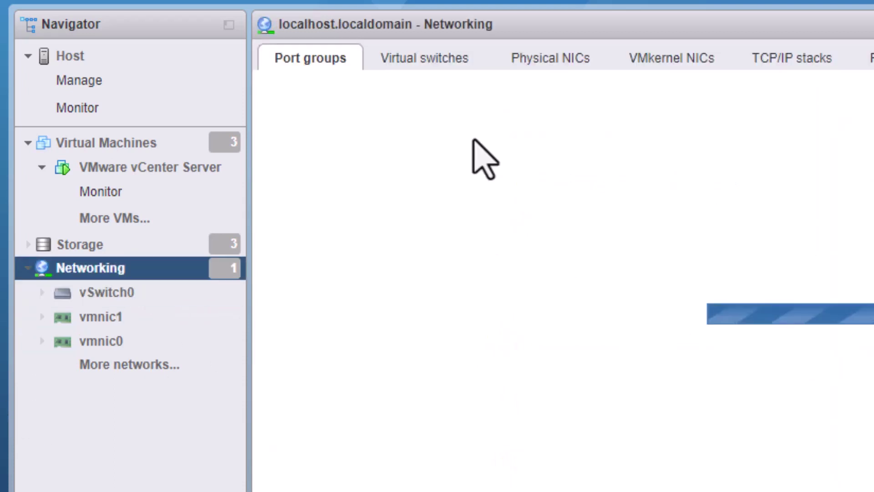
left_click(556, 59)
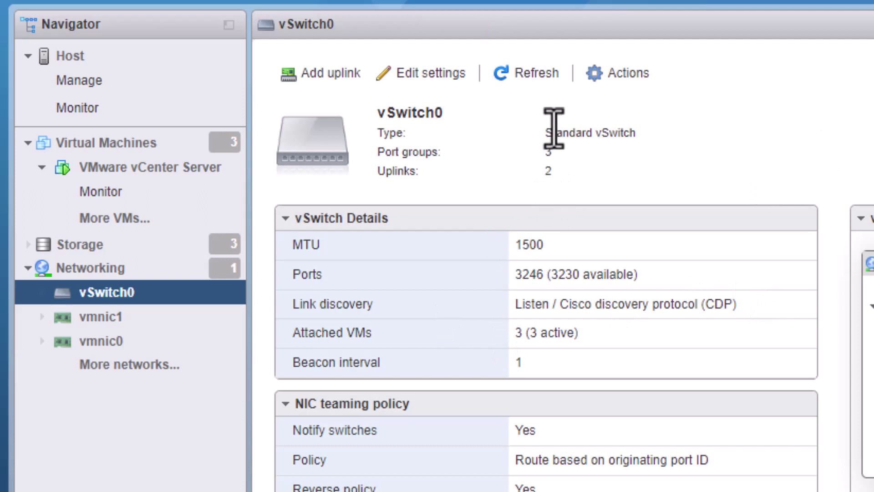
left_click_drag(550, 132, 704, 139)
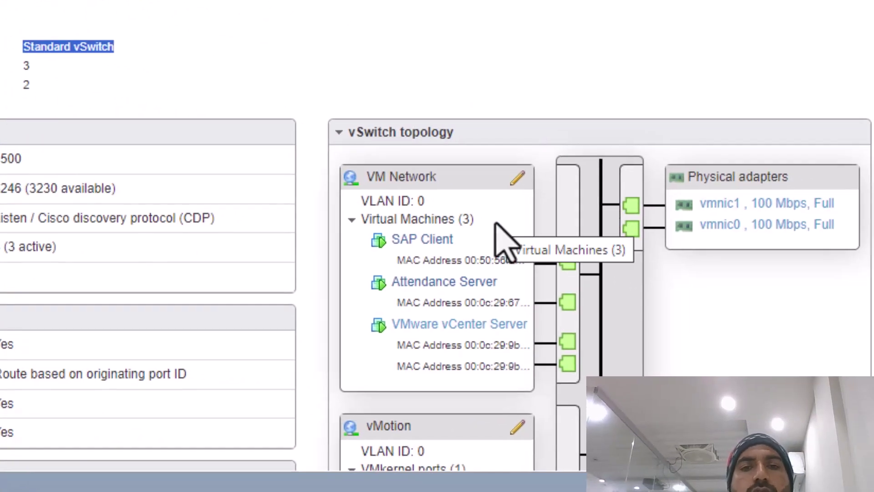
left_click(594, 52)
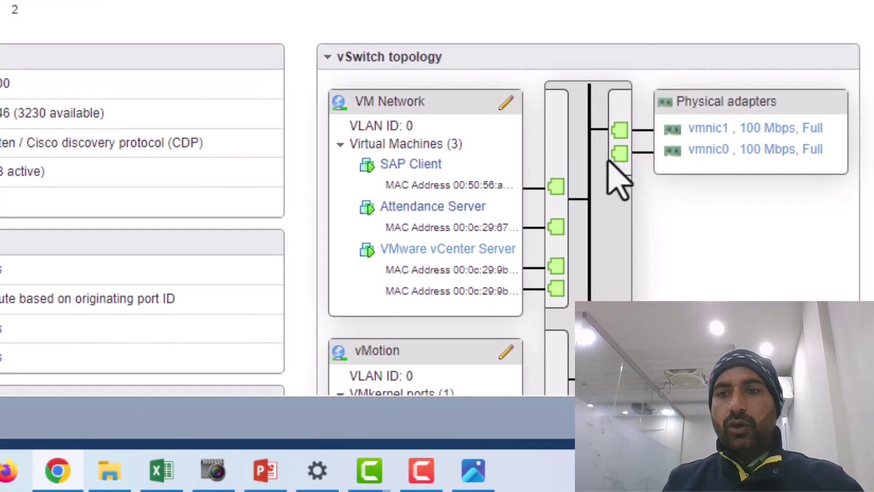
Examine the port groups in vSwitch0's topology, collapsing and re-expanding the virtual machines list of VM Network
scroll(620, 204, "down", 2)
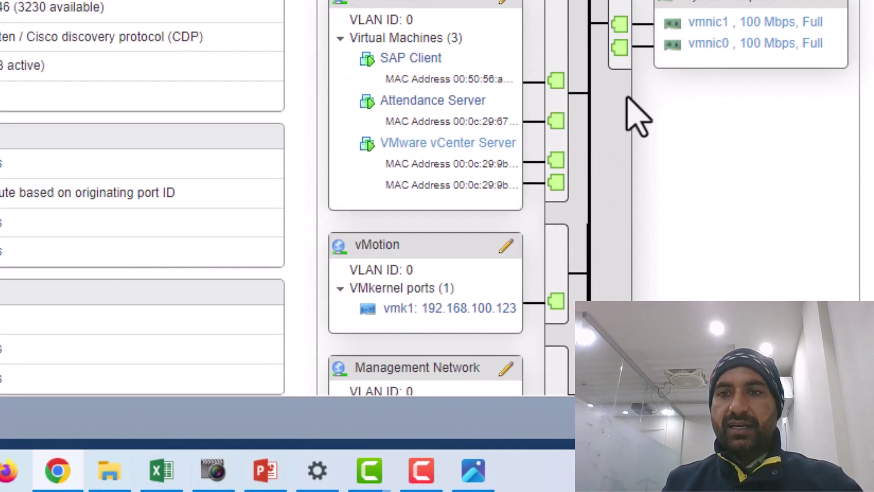
scroll(628, 111, "down", 2)
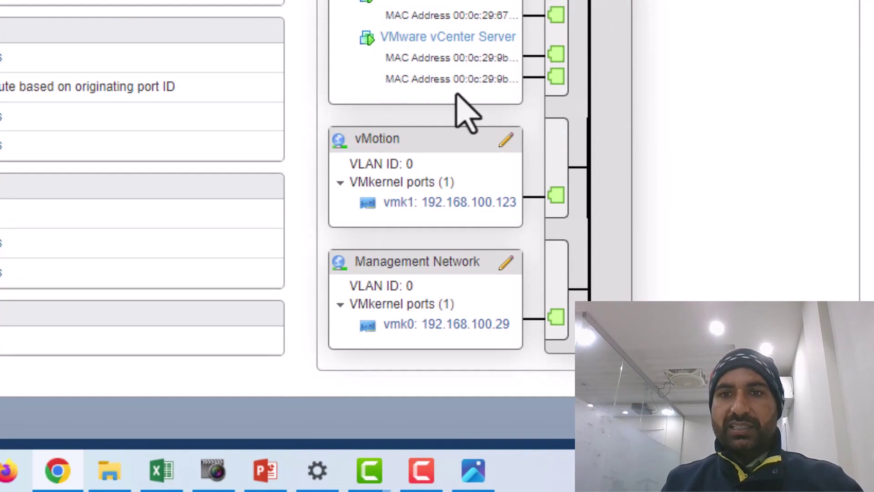
key("ctrl+a")
scroll(427, 136, "up", 4)
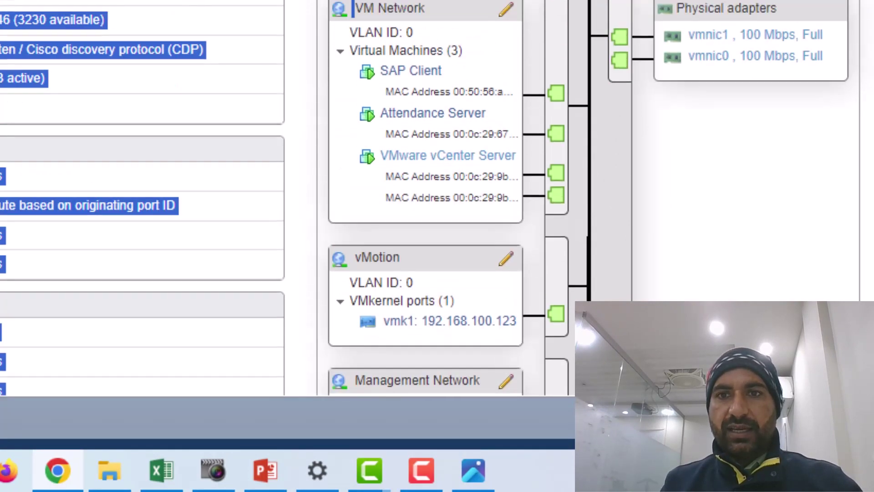
scroll(428, 78, "down", 2)
scroll(428, 250, "down", 2)
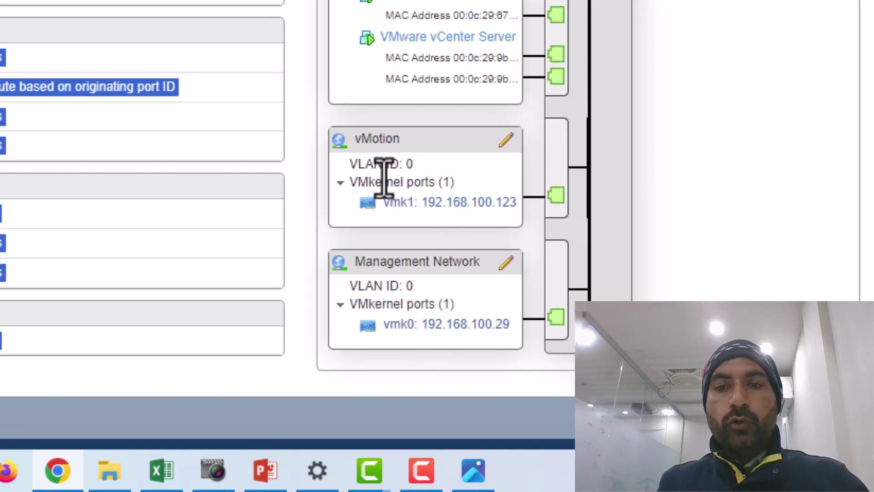
scroll(384, 173, "up", 2)
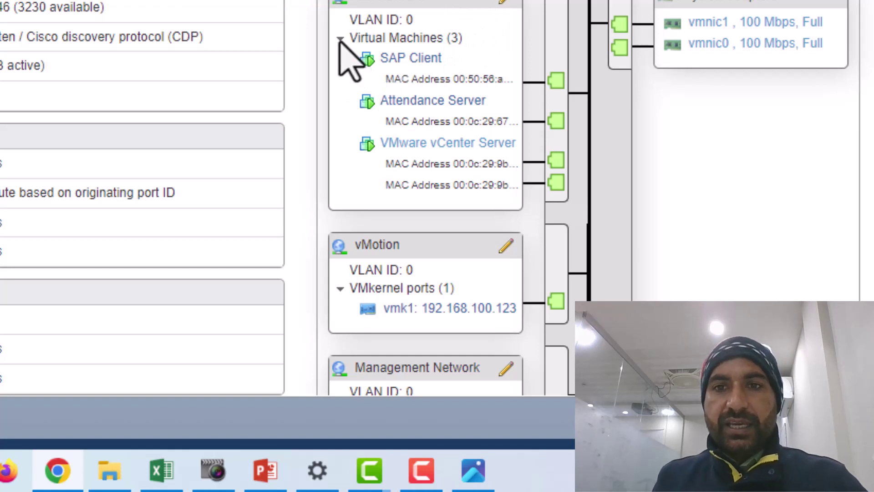
left_click(341, 39)
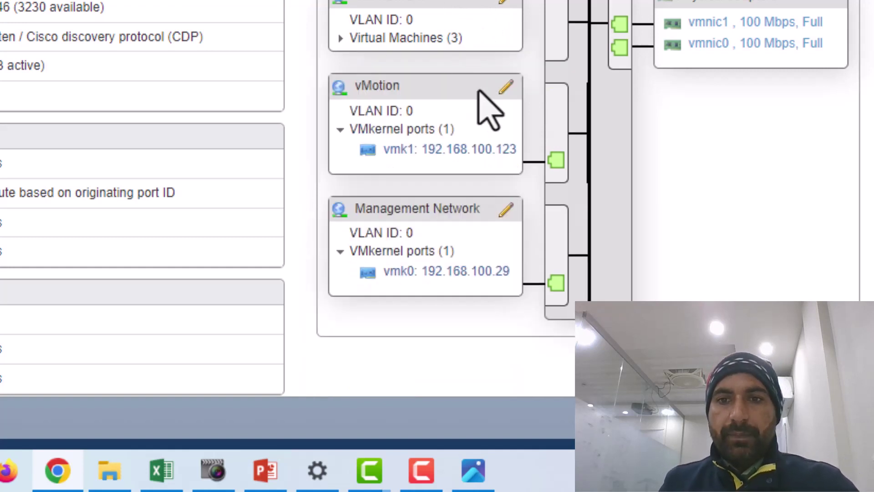
left_click(341, 38)
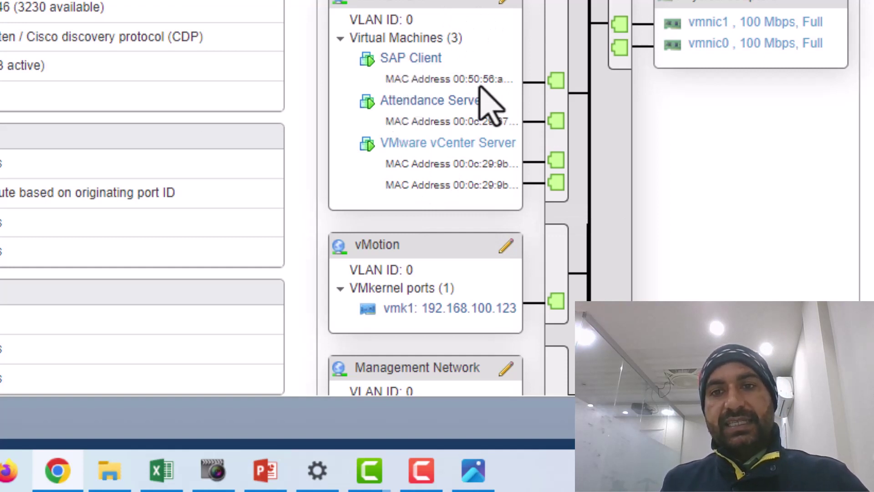
Compare the VM Network, vMotion and Management Network port groups in the topology, highlighting the Management Network's name and VMkernel ports label
scroll(436, 195, "down", 3)
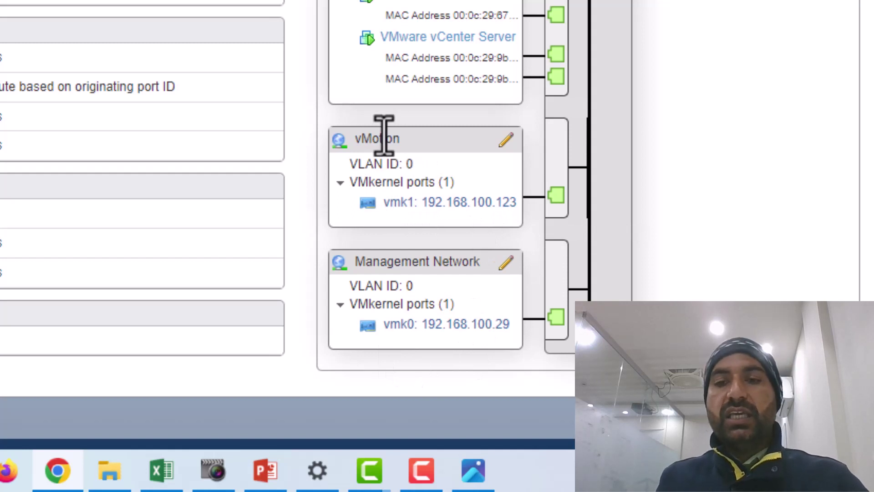
double_click(354, 266)
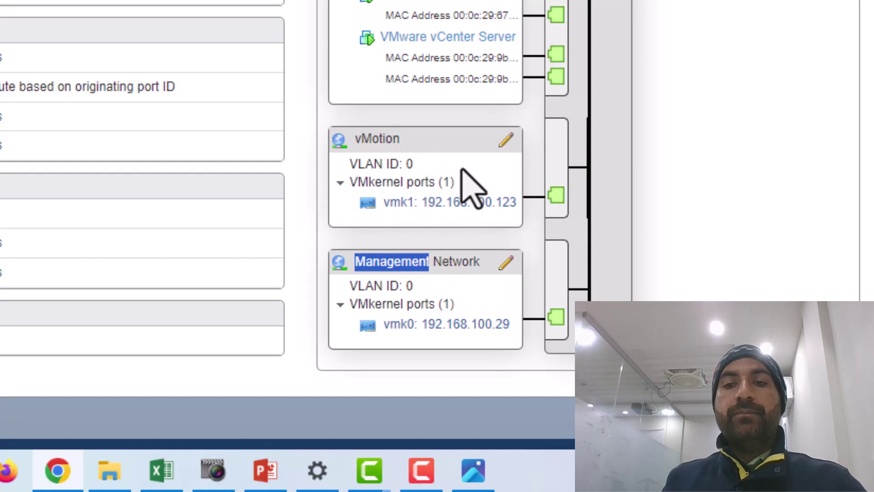
scroll(462, 170, "up", 2)
scroll(461, 171, "up", 2)
scroll(460, 170, "down", 4)
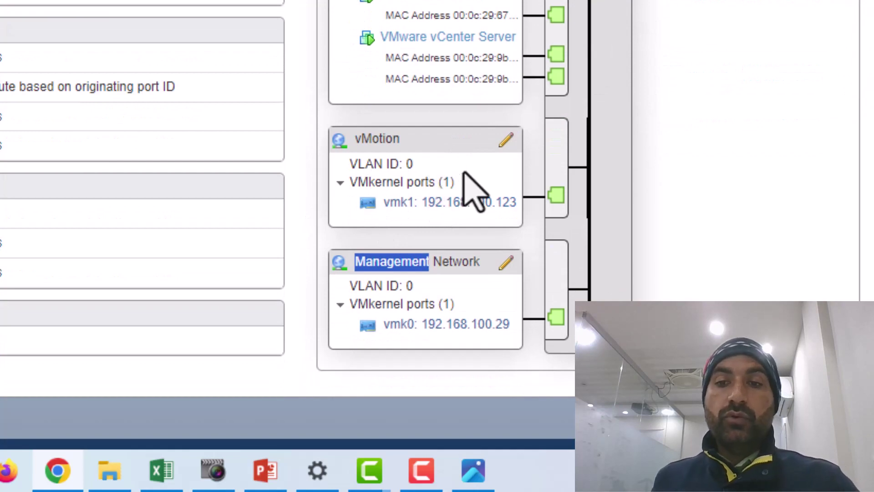
scroll(469, 184, "up", 2)
scroll(467, 175, "up", 2)
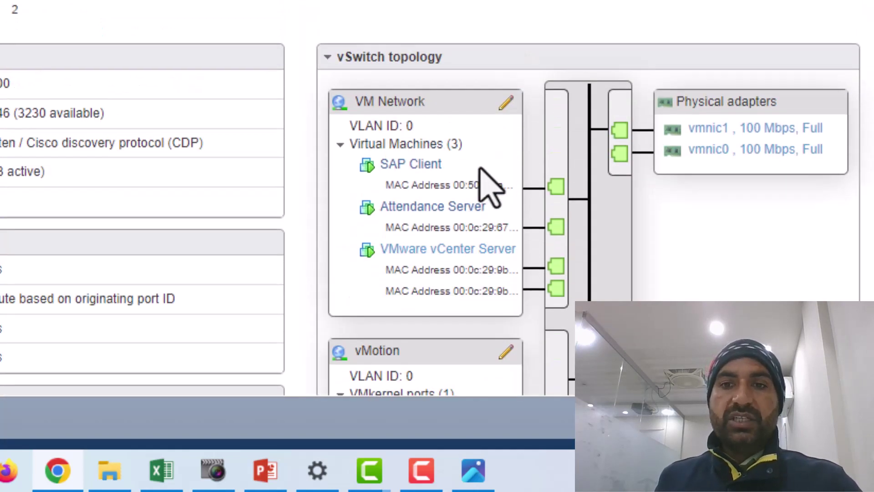
scroll(480, 169, "down", 1)
scroll(482, 169, "down", 3)
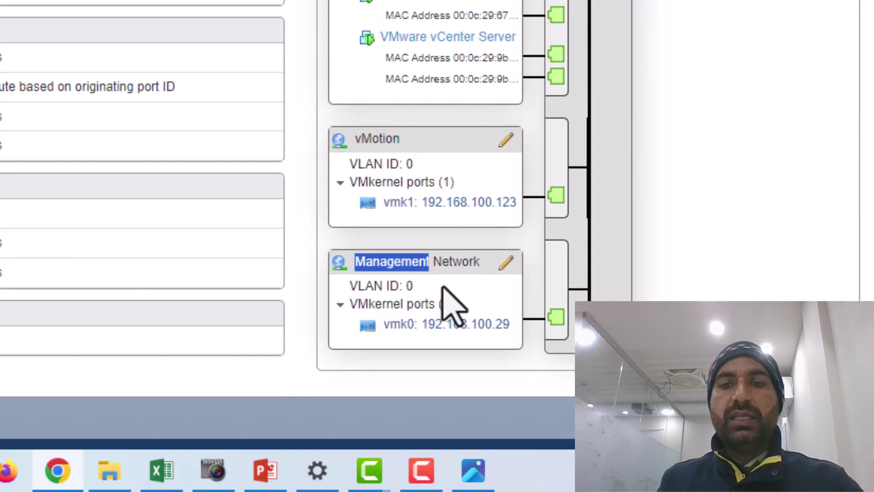
left_click_drag(358, 304, 435, 303)
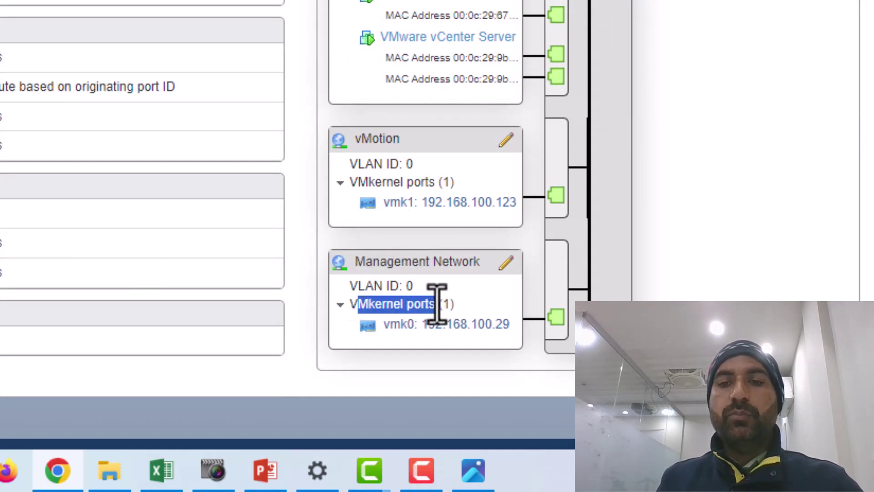
Leave the vSwitch0 details and review the port groups list in the host's networking overview
left_click(477, 314)
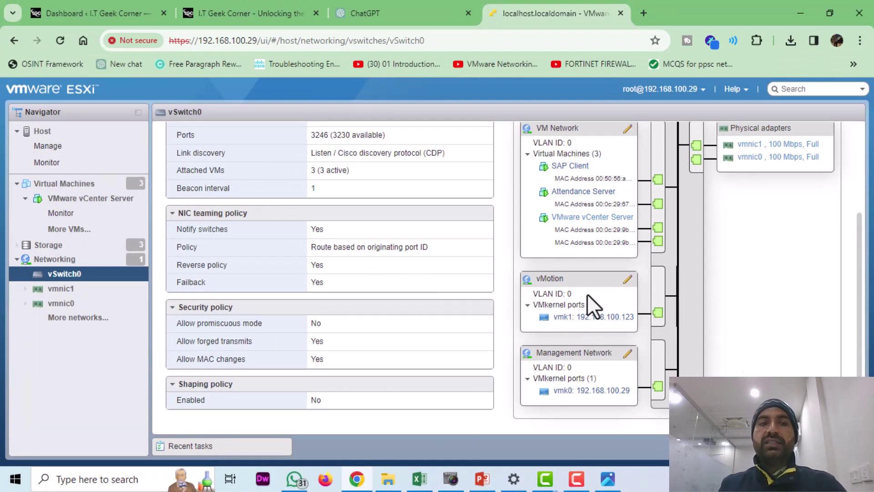
scroll(588, 294, "up", 3)
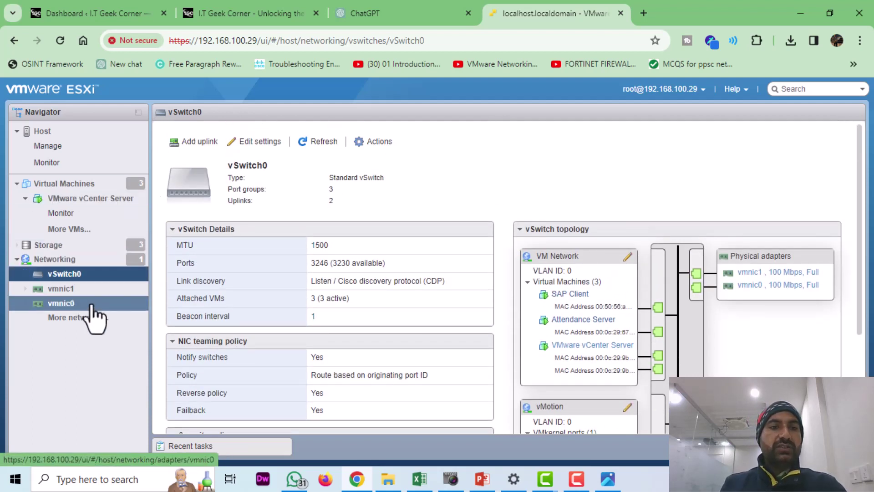
left_click(58, 264)
left_click(68, 287)
left_click(68, 275)
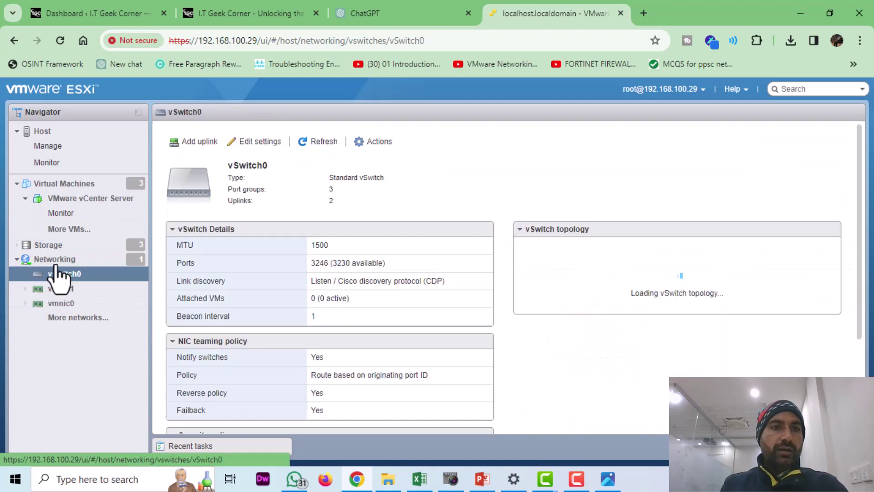
left_click(55, 260)
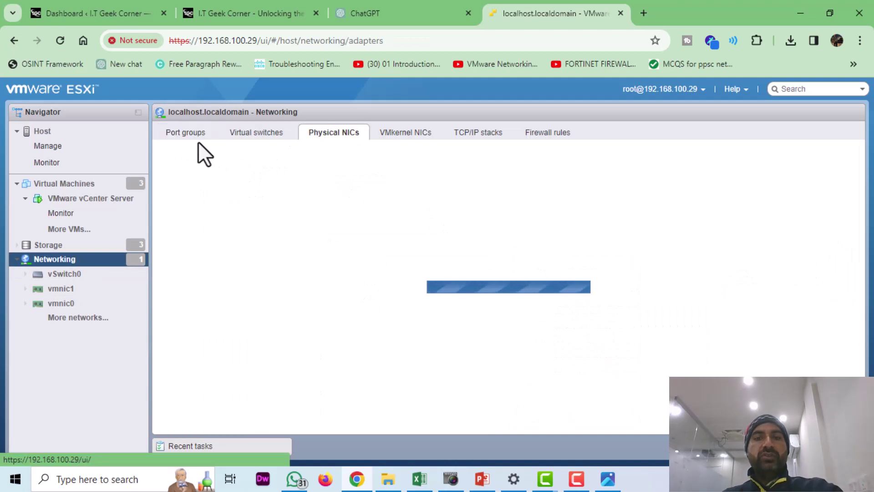
left_click(181, 133)
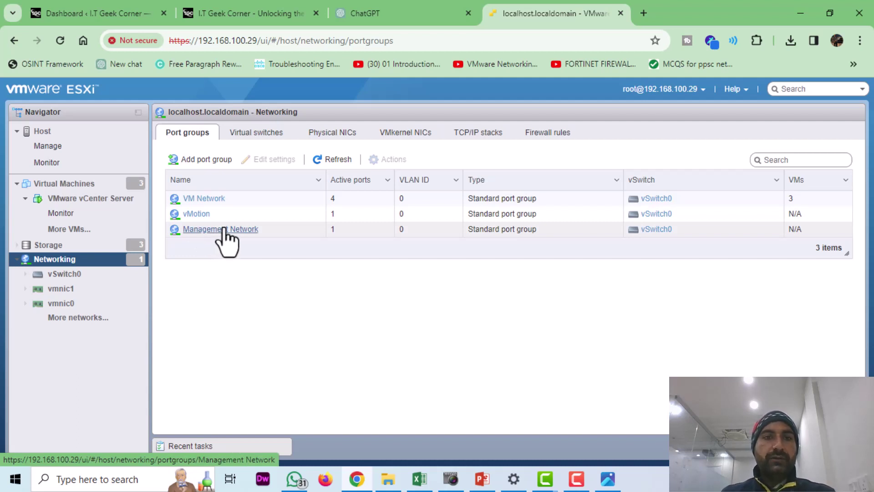
Open the virtual switch named New switch from the host's virtual switches and remove it
left_click(272, 133)
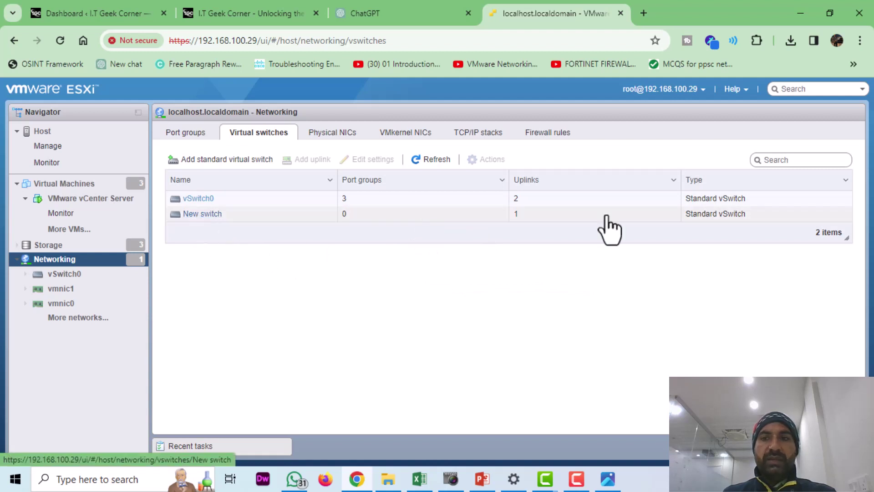
left_click(187, 217)
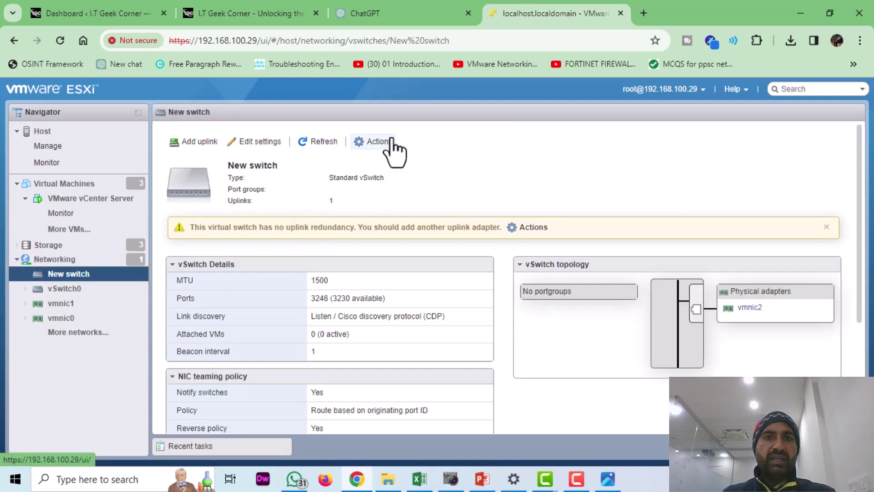
left_click(391, 150)
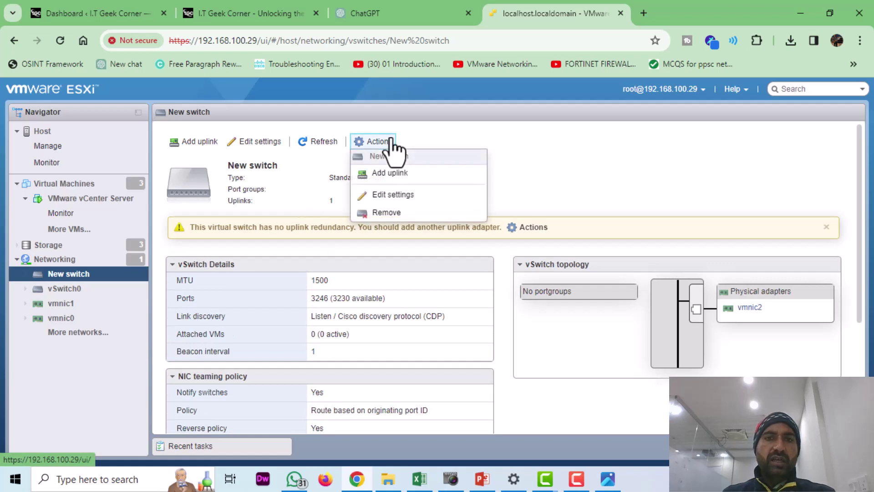
left_click(403, 212)
left_click(519, 321)
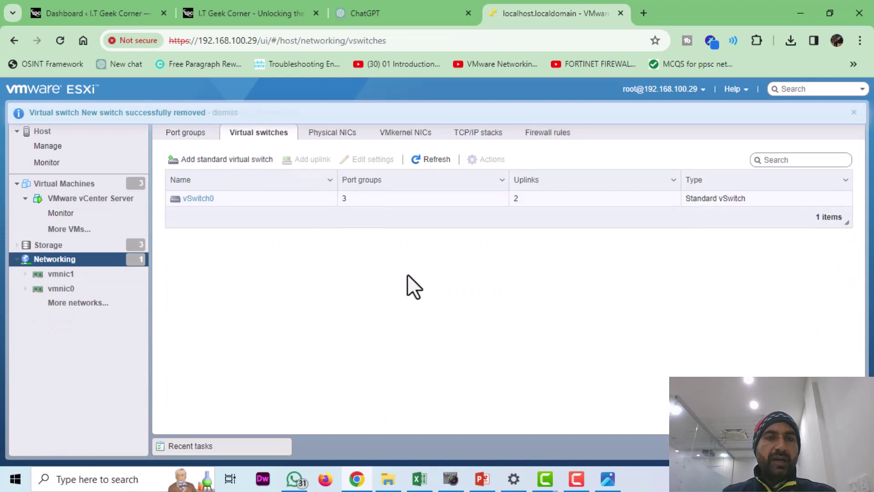
Create a standard virtual switch named second vswitch with uplink vmnic3, keeping the default link discovery and security settings
left_click(237, 176)
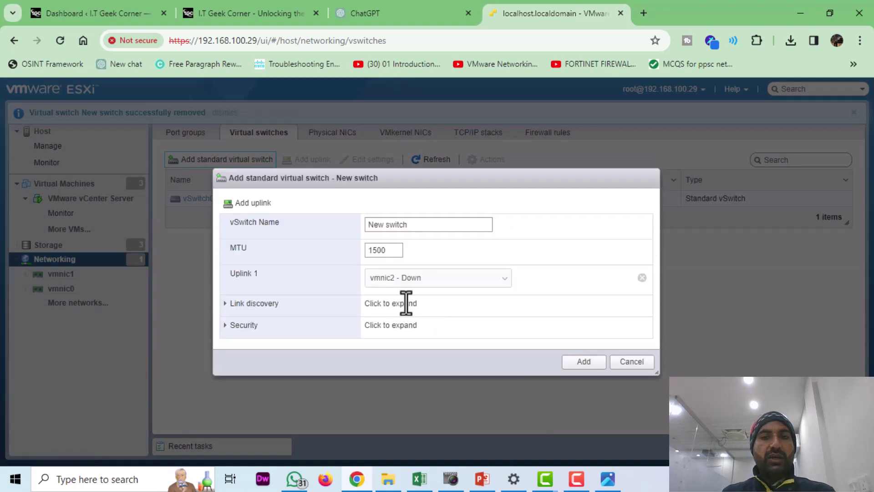
triple_click(402, 225)
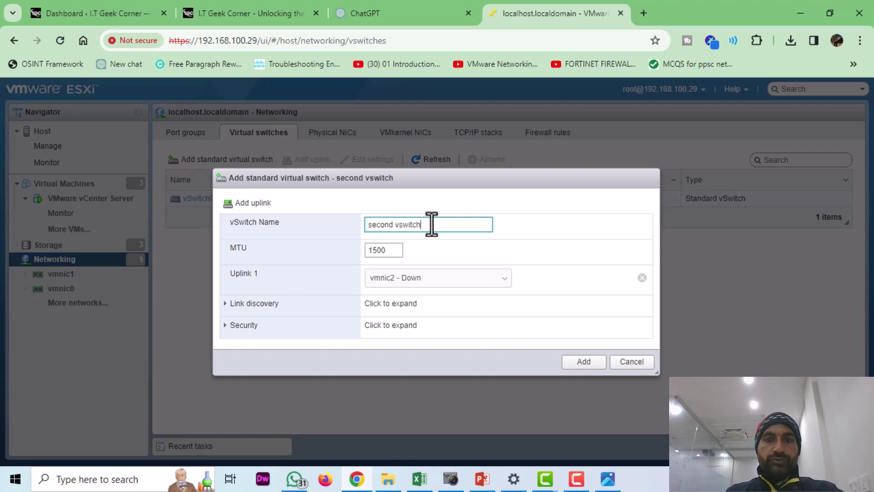
left_click(445, 280)
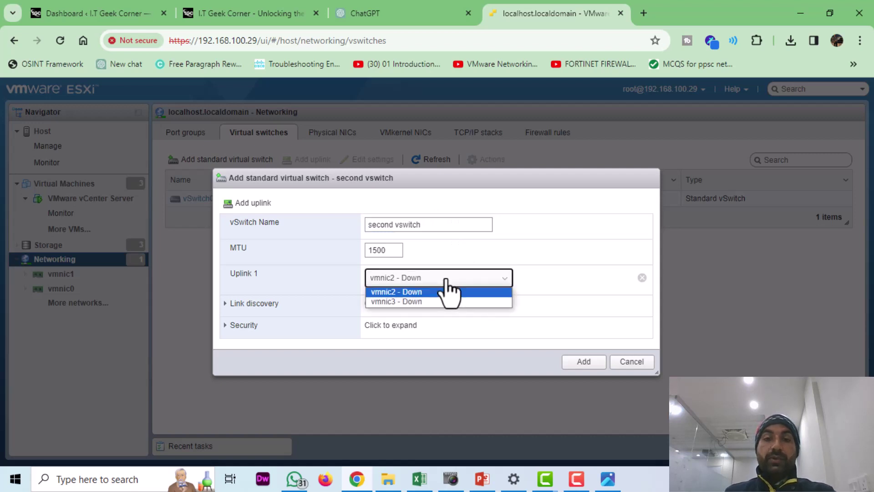
left_click(422, 301)
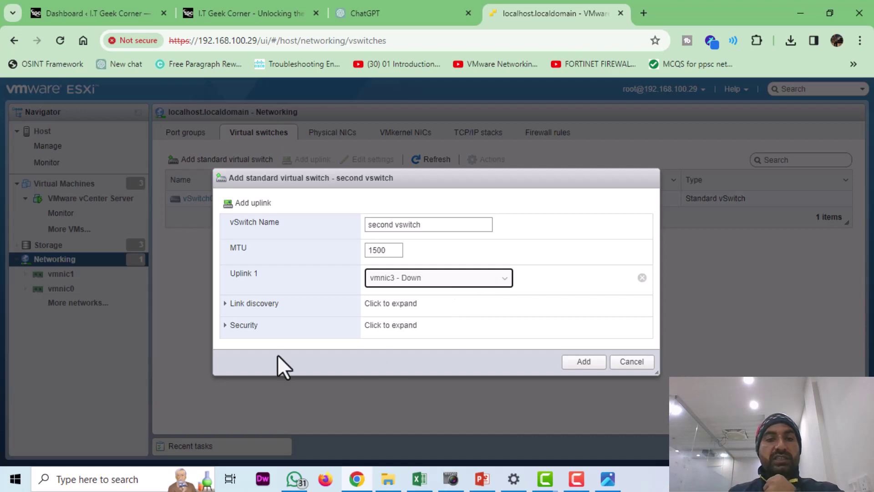
left_click(223, 304)
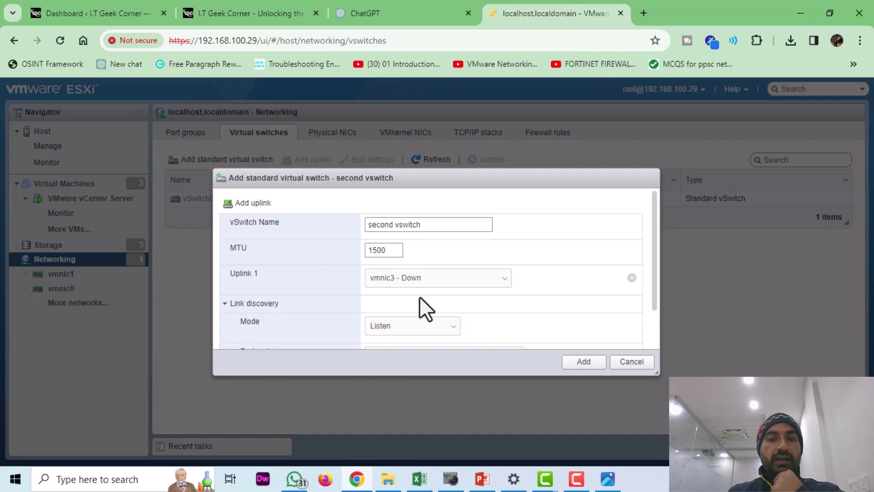
scroll(498, 297, "down", 1)
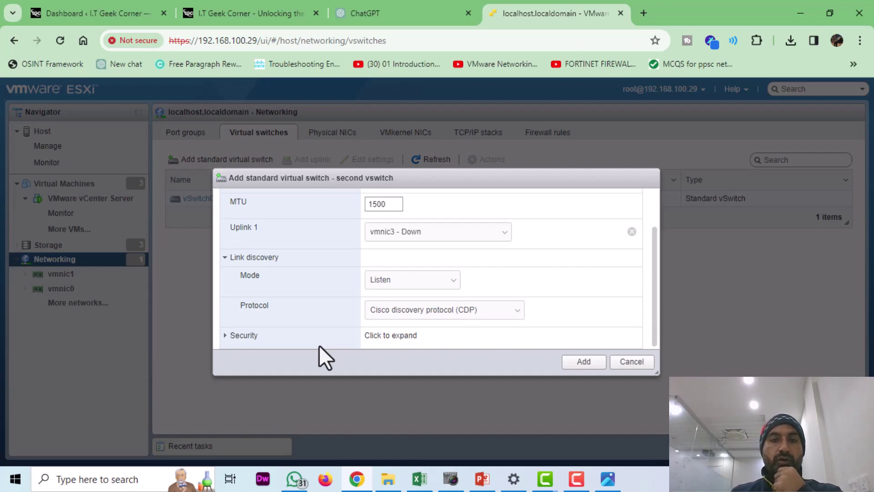
left_click(236, 344)
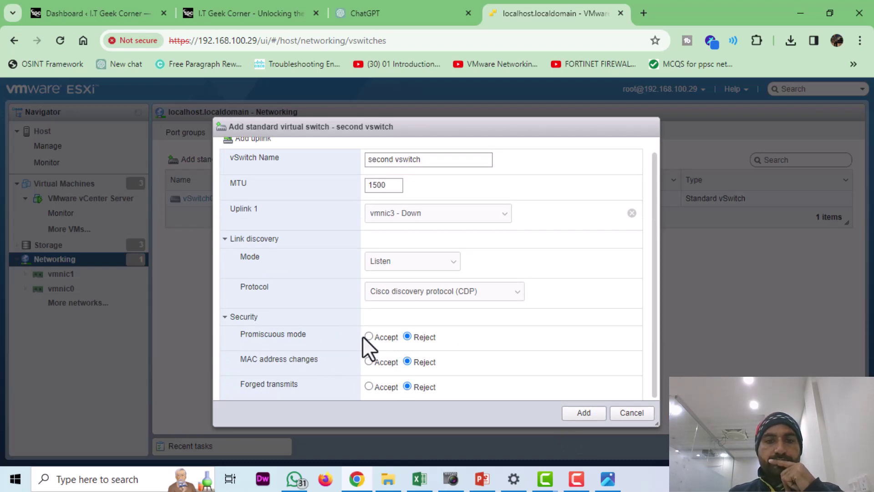
left_click(584, 413)
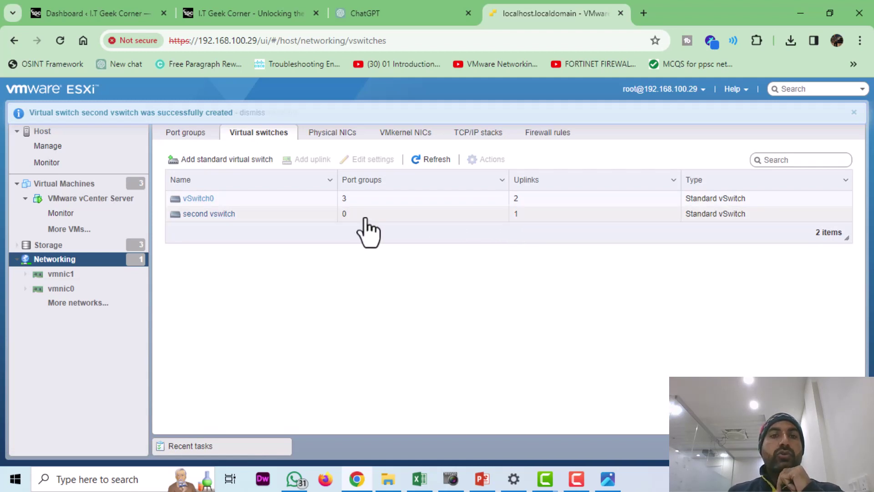
Review the host's physical NICs, refresh that list, and view its VMkernel NICs
left_click(338, 134)
left_click(267, 161)
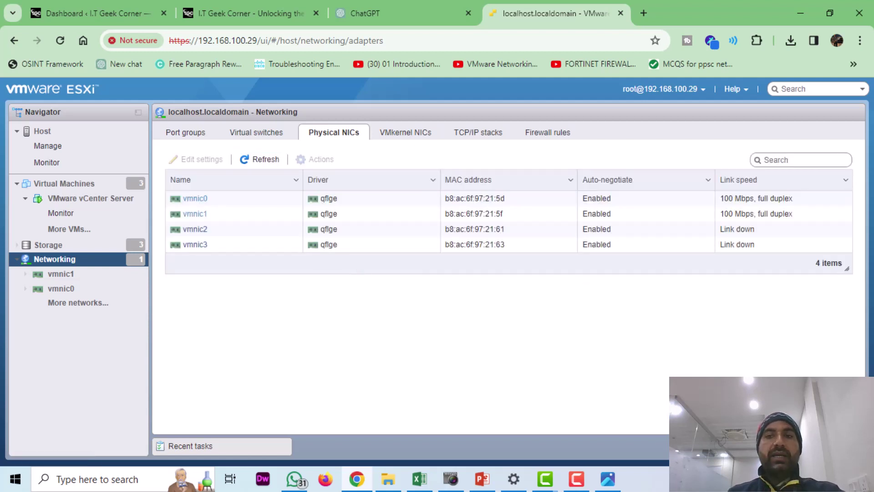
left_click(409, 133)
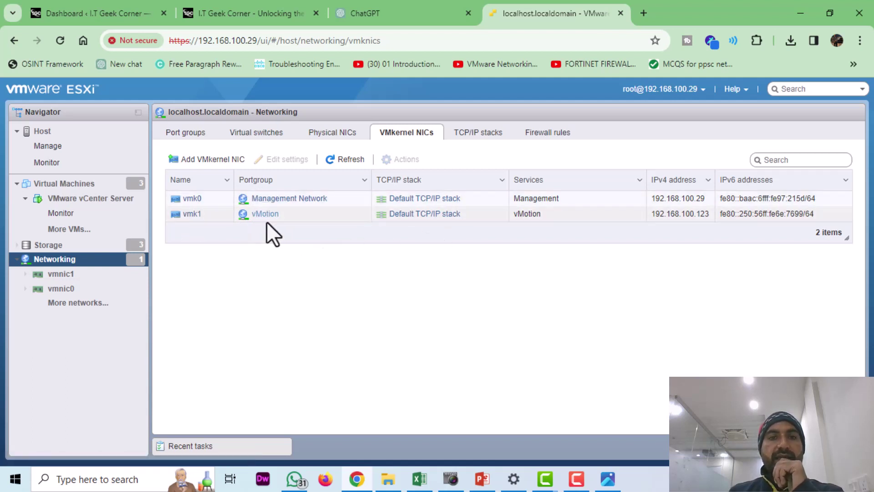
Try the settings for adding a VMkernel NIC with the vMotion port group and vMotion service, and discard them
left_click(203, 159)
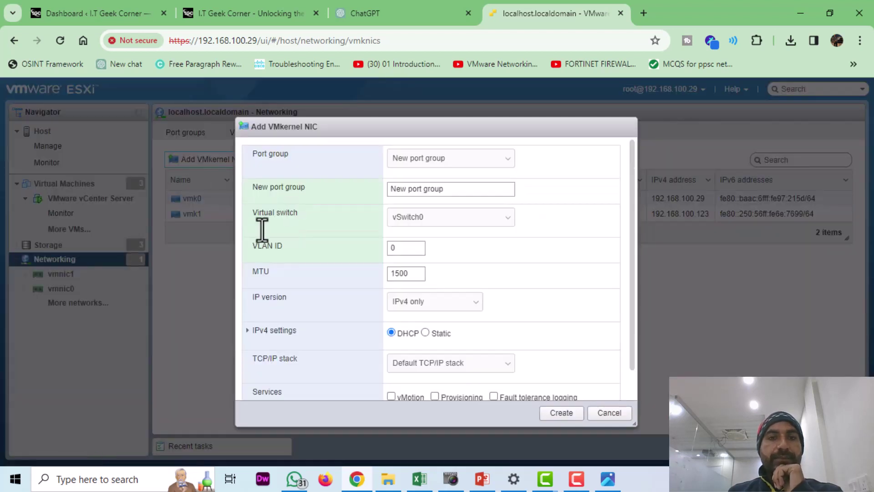
left_click(463, 220)
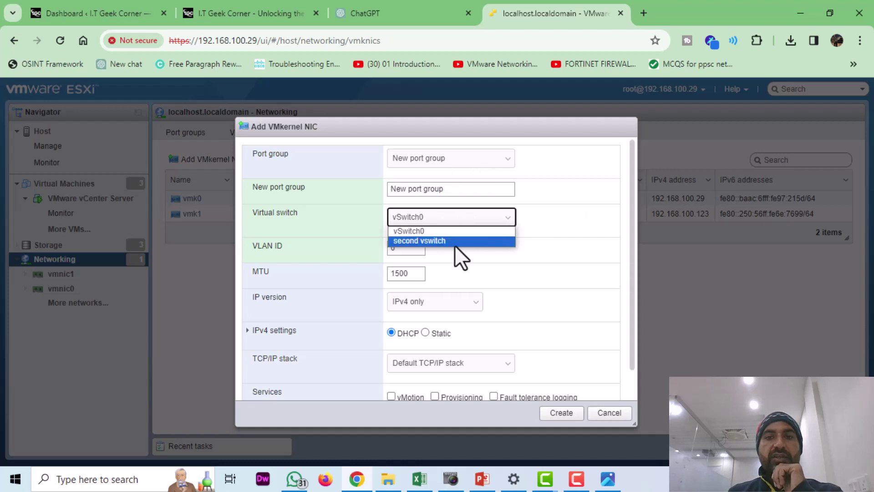
left_click(595, 217)
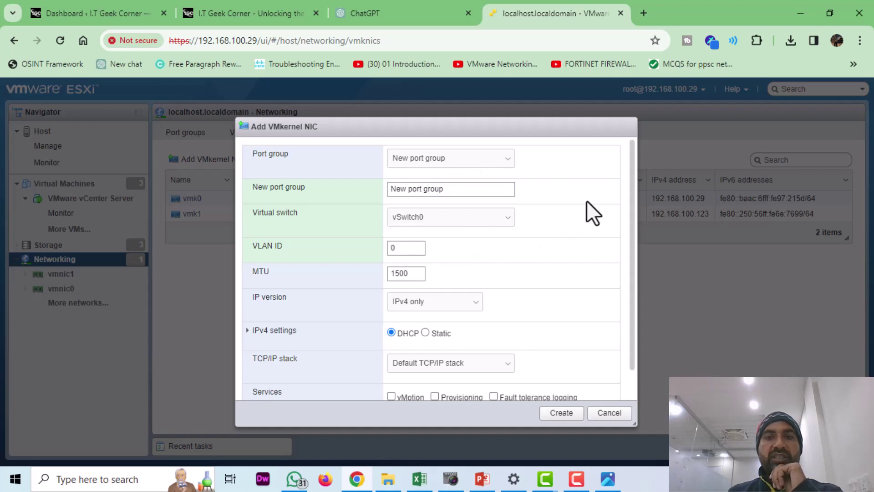
left_click(488, 160)
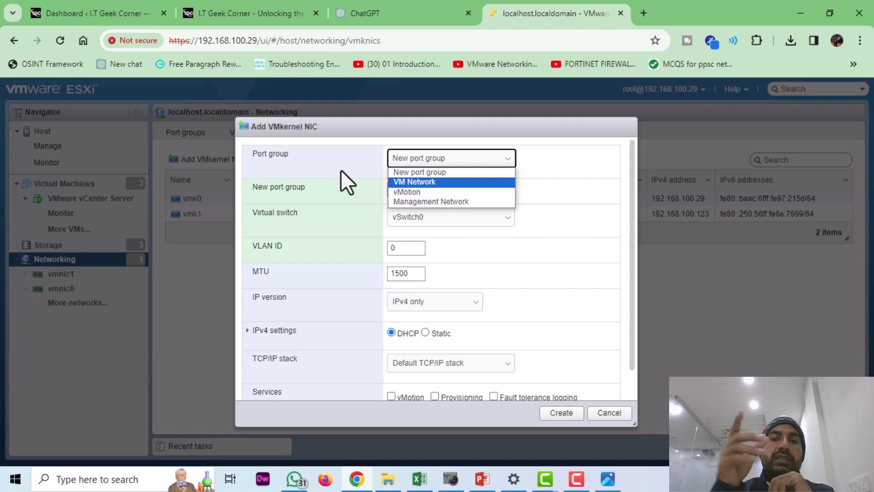
left_click(420, 192)
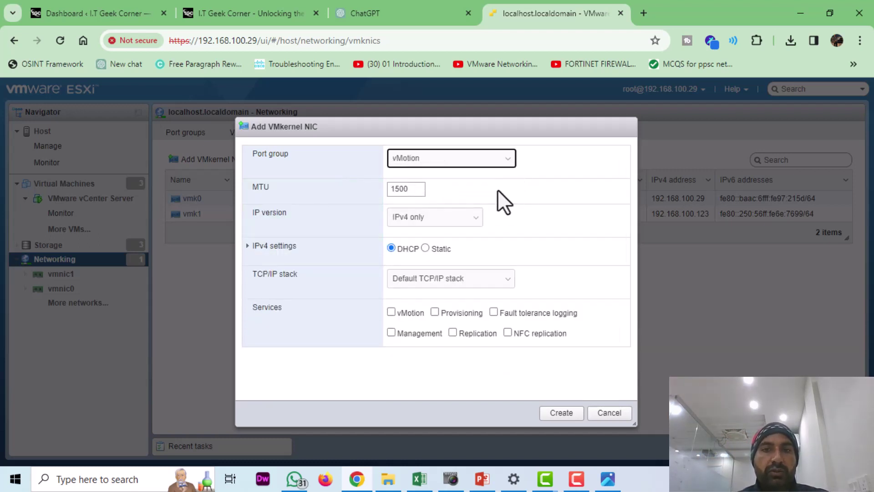
left_click(391, 311)
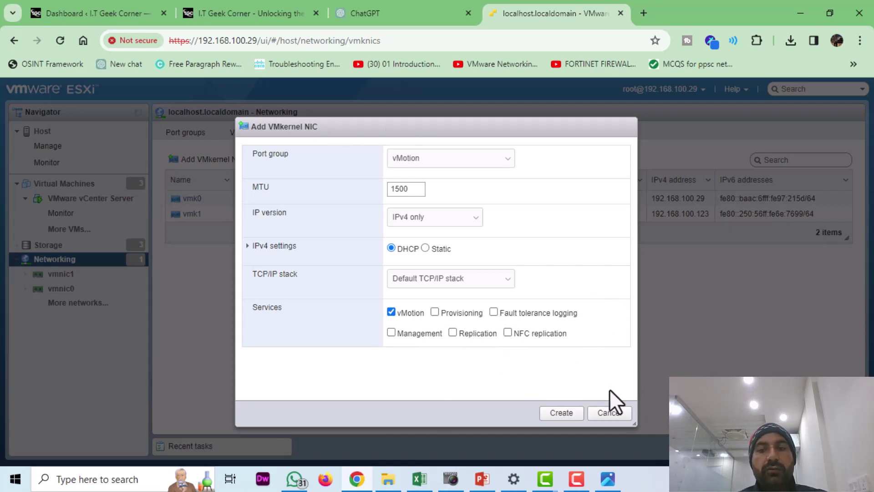
left_click(610, 412)
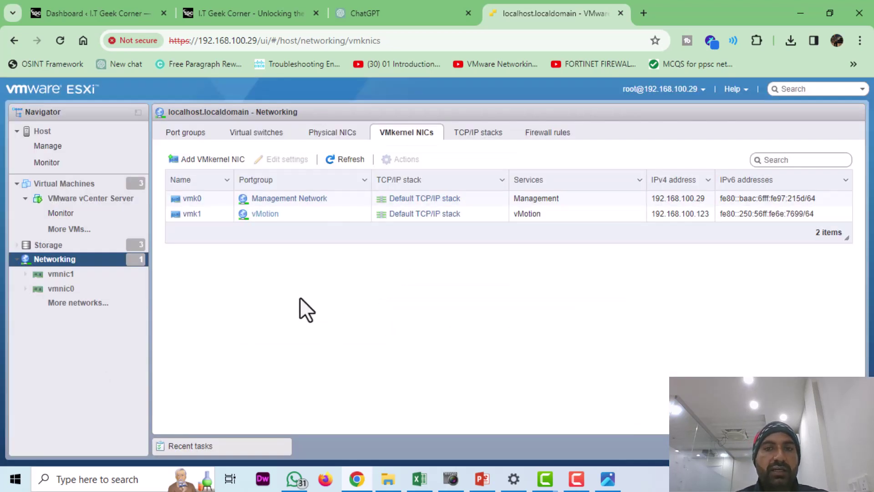
View the host's TCP/IP stacks and examine the full list of firewall rules with their ports and protocols
left_click(481, 134)
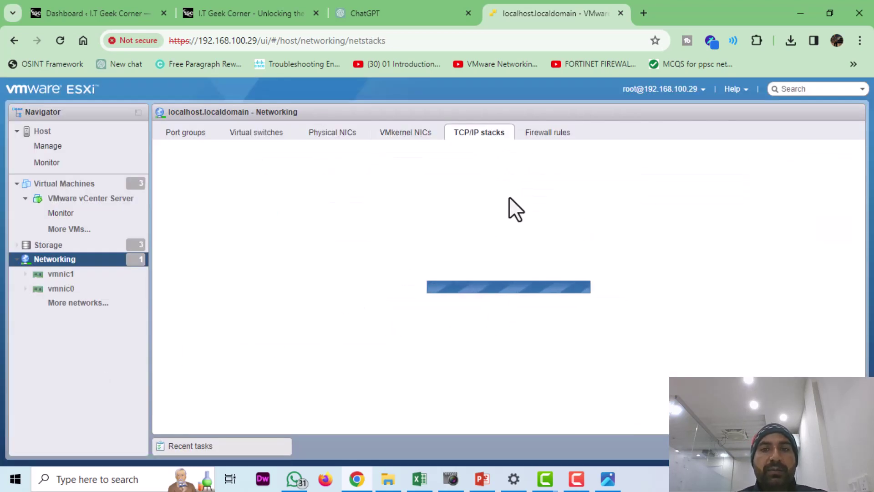
left_click(551, 137)
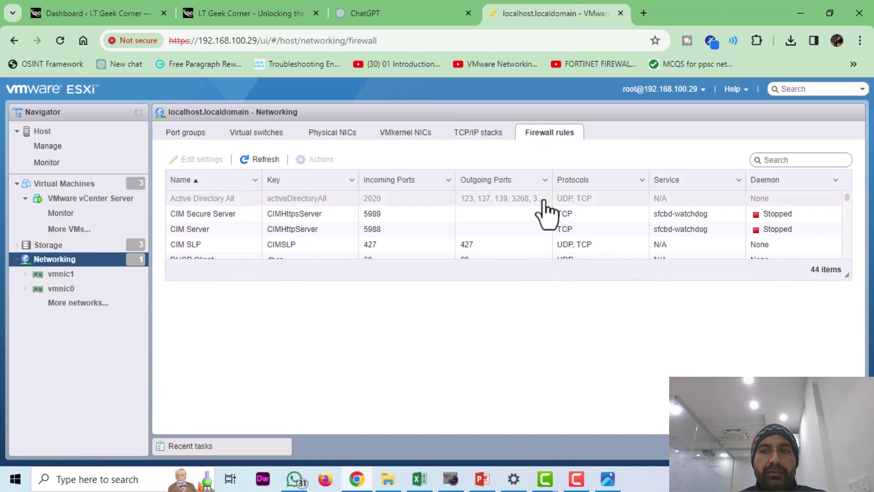
scroll(613, 220, "down", 5)
scroll(612, 220, "down", 3)
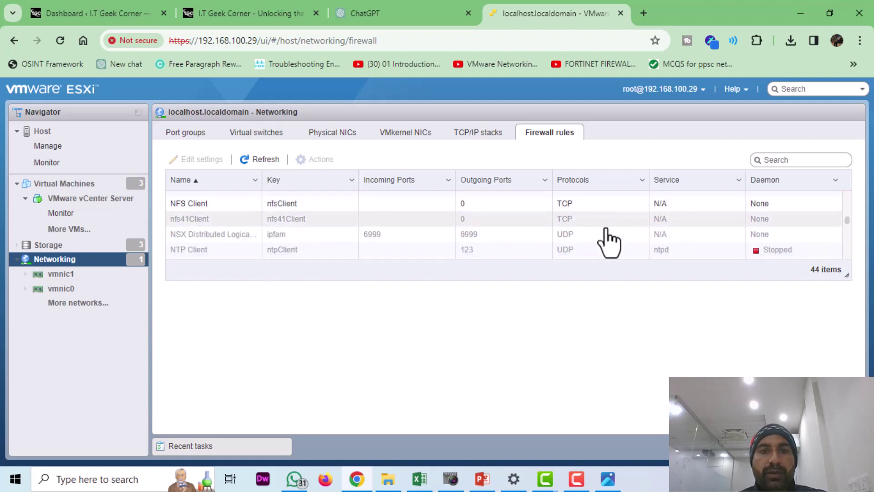
scroll(600, 251, "down", 6)
scroll(589, 263, "up", 2)
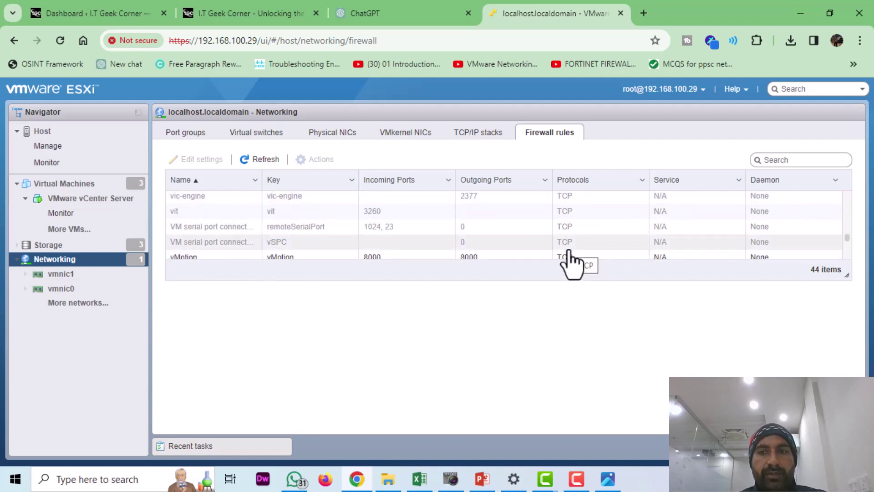
scroll(600, 229, "down", 4)
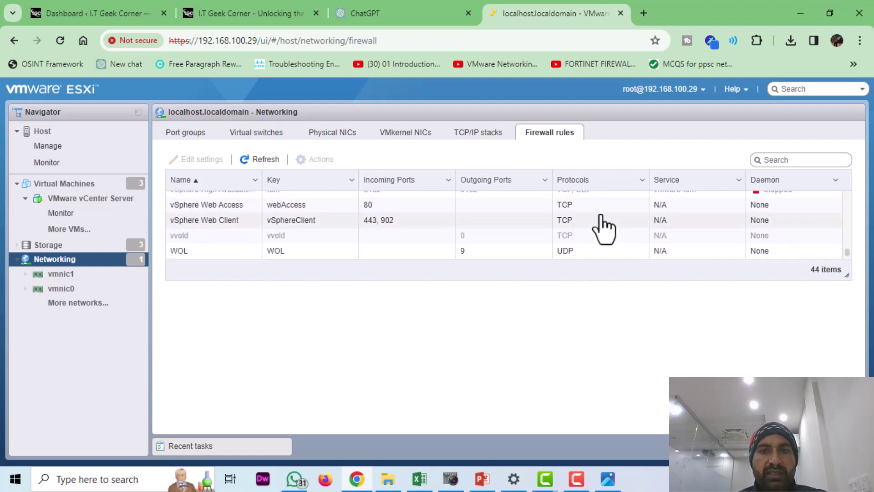
scroll(604, 229, "up", 5)
scroll(604, 228, "up", 8)
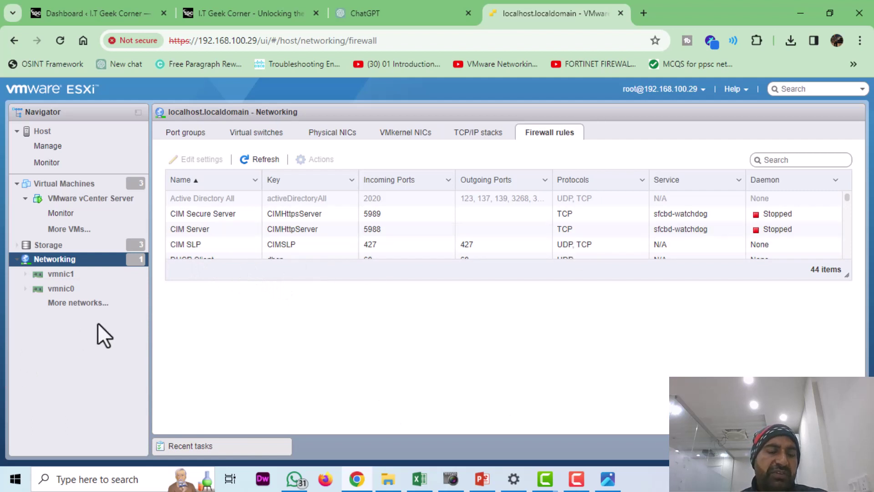
Check the host's advanced system settings and return to its networking firewall rules
left_click(60, 304)
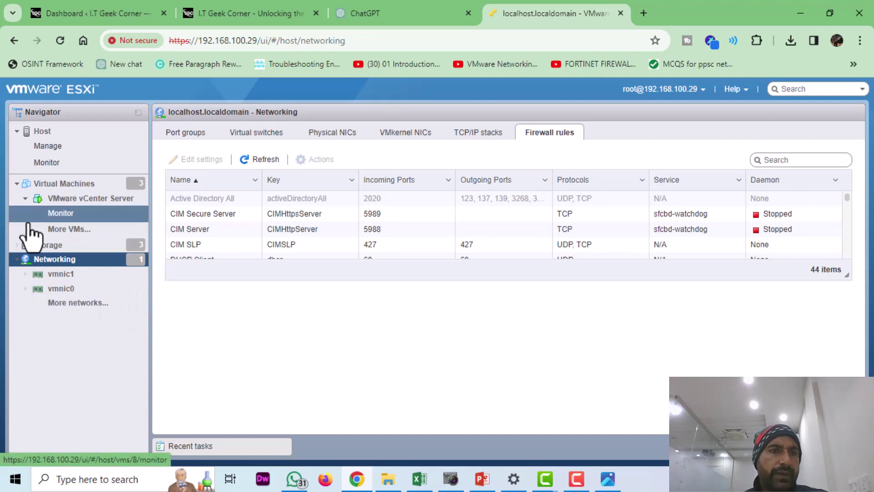
left_click(68, 146)
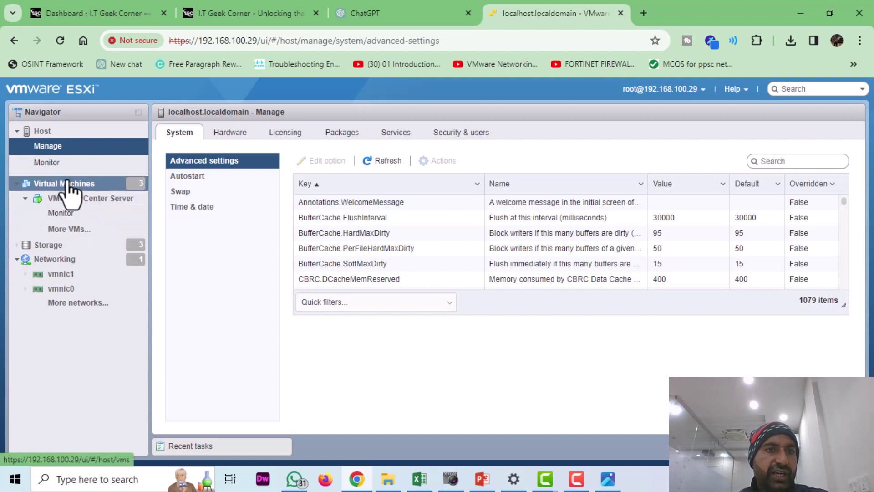
left_click(66, 259)
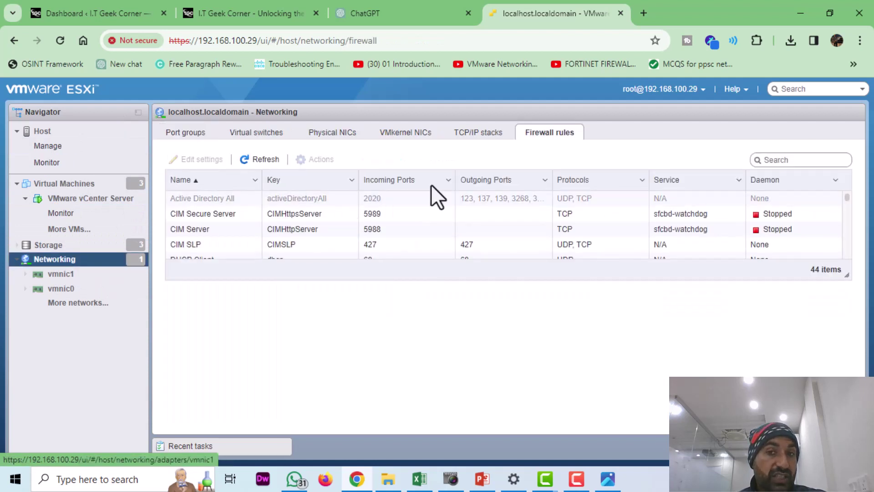
Review the host's port groups and virtual switches, and view the details and topology of vSwitch0
left_click(189, 135)
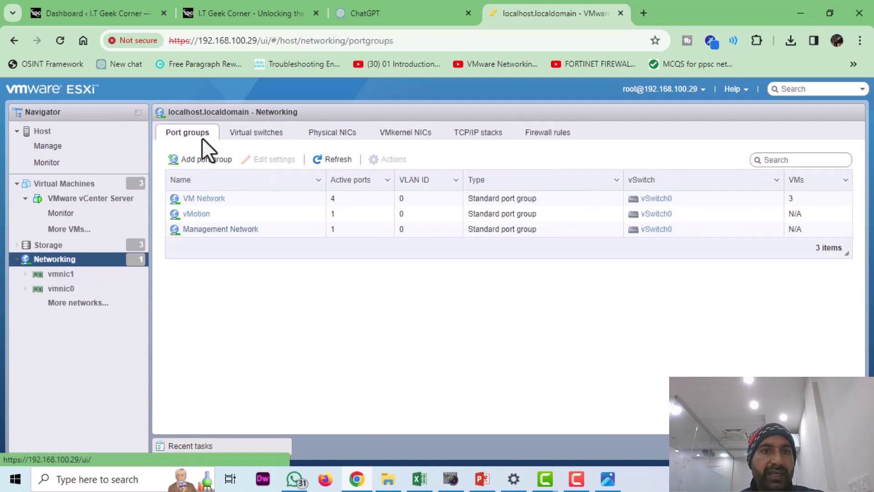
left_click(264, 135)
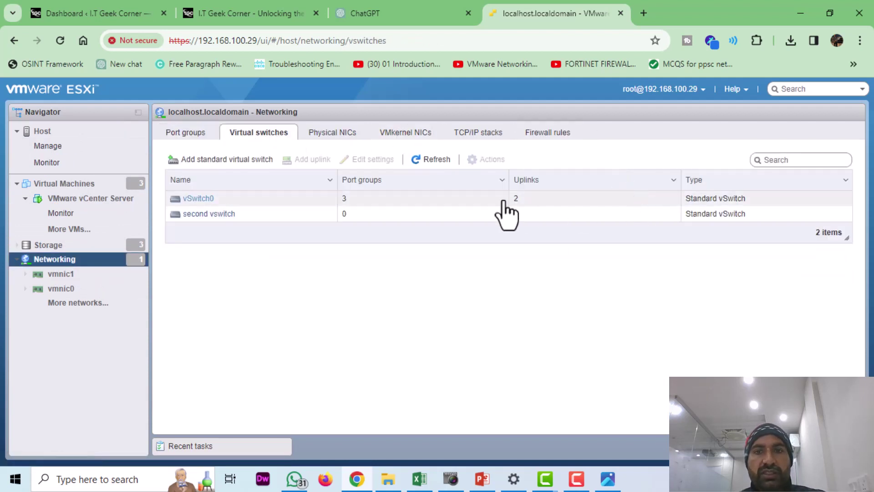
left_click(196, 199)
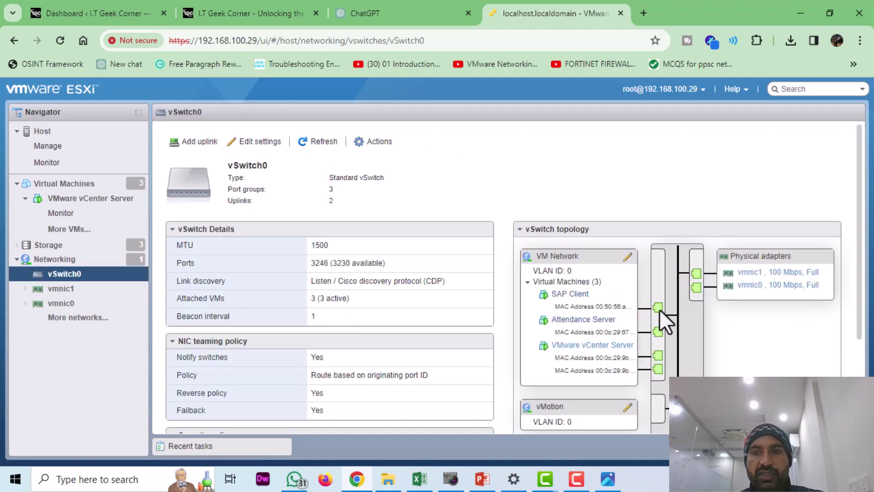
Examine the SAP Client virtual machine's Network adapter 1 details and view the VM Network port group it connects to
left_click(564, 295)
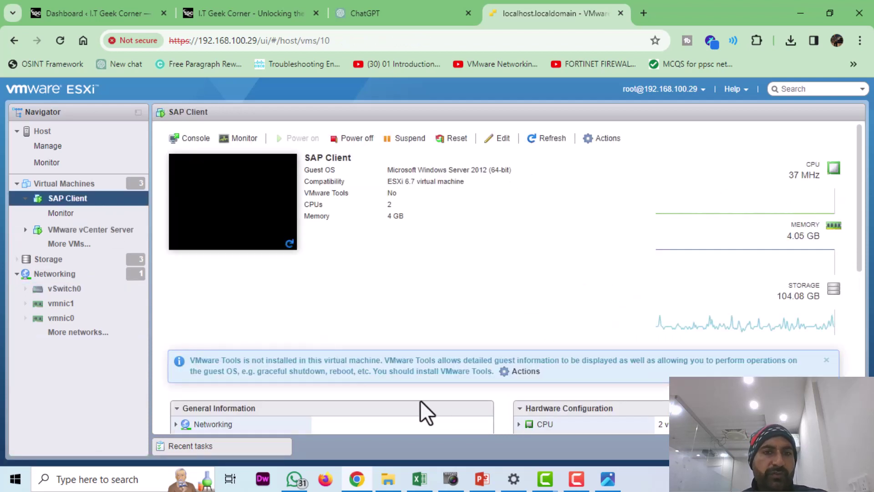
scroll(493, 310, "down", 5)
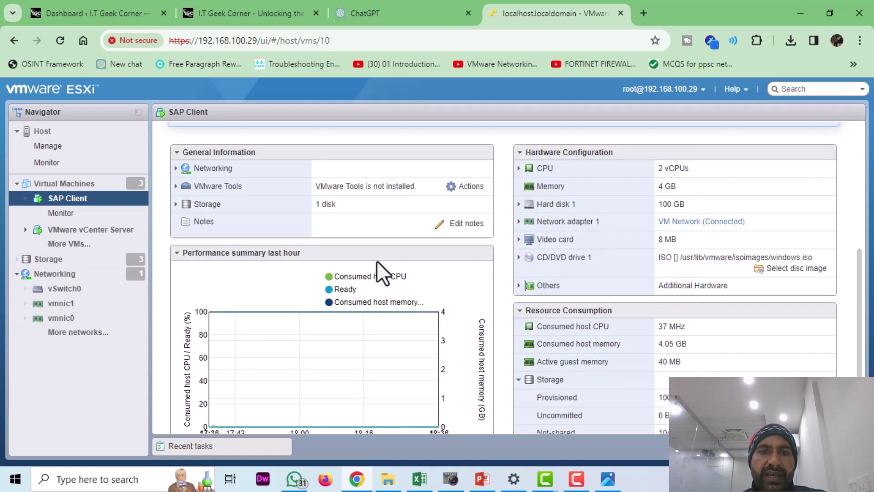
scroll(455, 287, "down", 2)
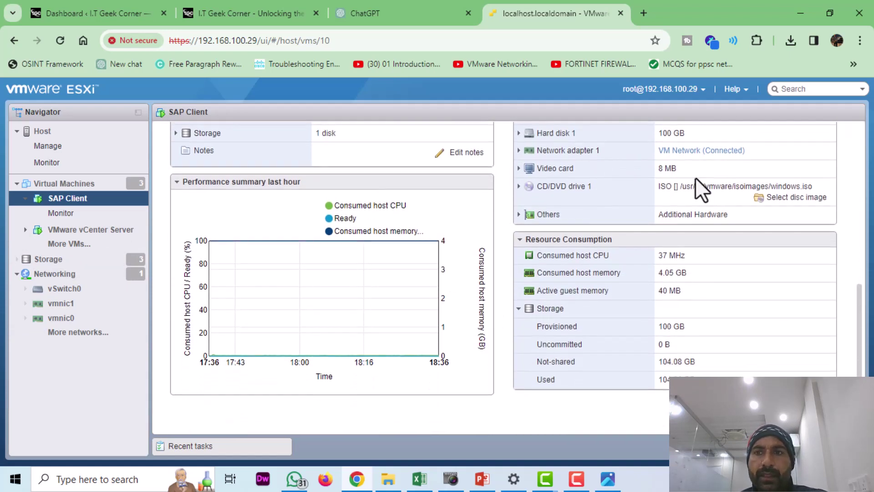
left_click(519, 151)
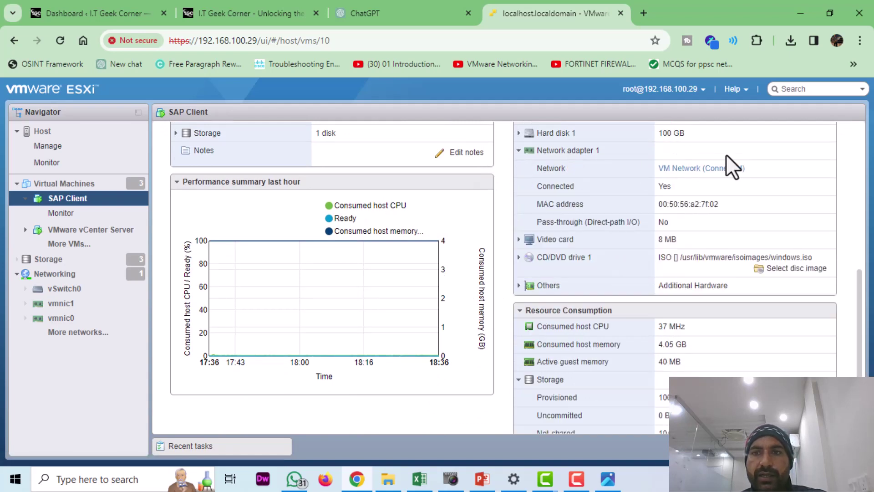
left_click(686, 169)
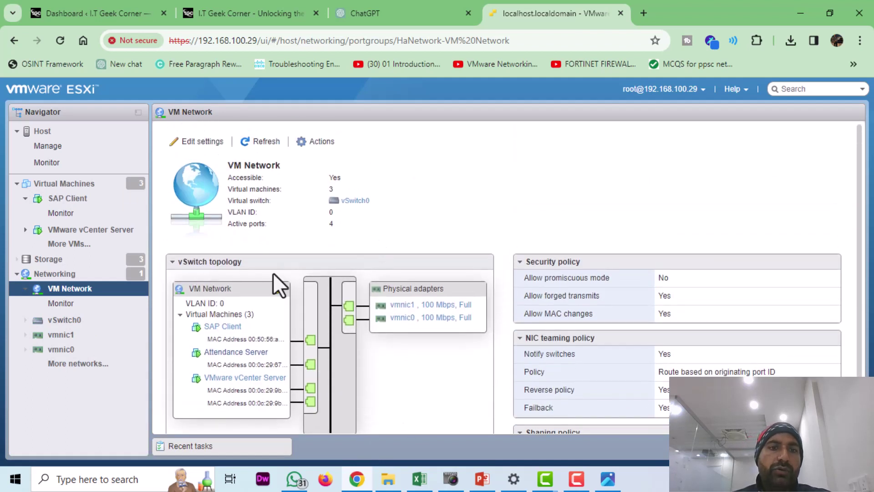
View the VMware vCenter Server virtual machine's general networking information, including its host name and IP addresses
left_click(90, 230)
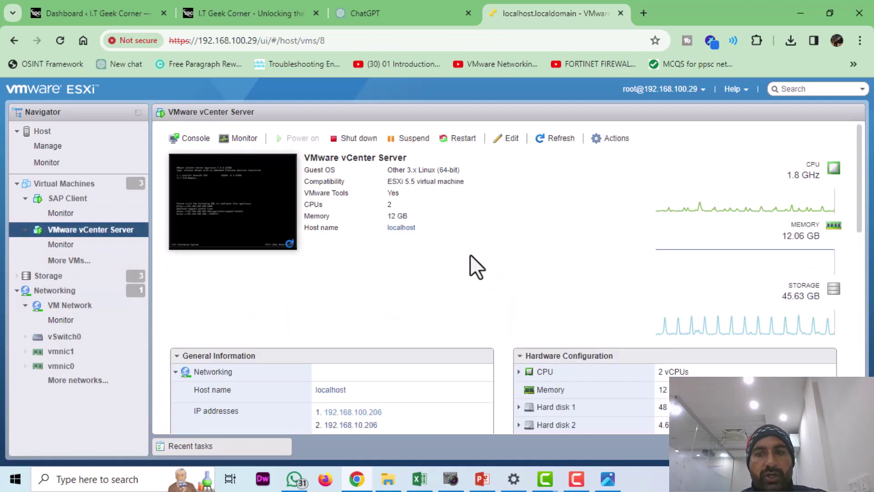
scroll(479, 254, "down", 3)
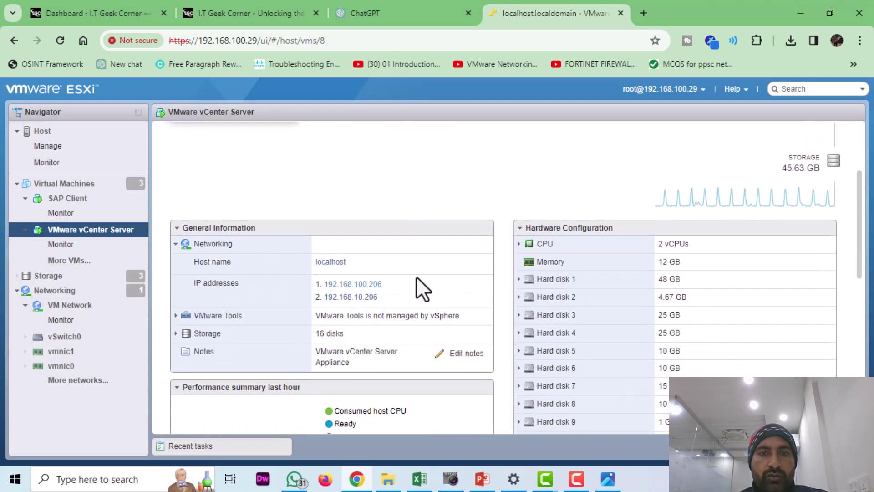
scroll(406, 265, "down", 2)
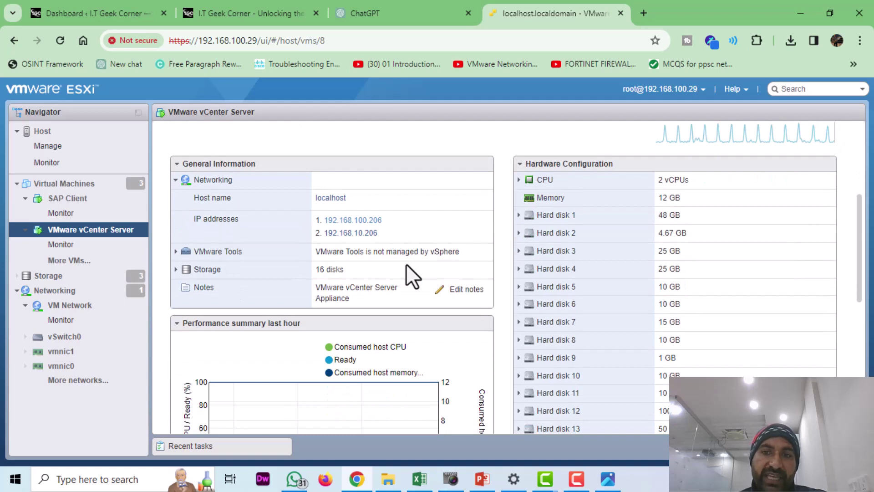